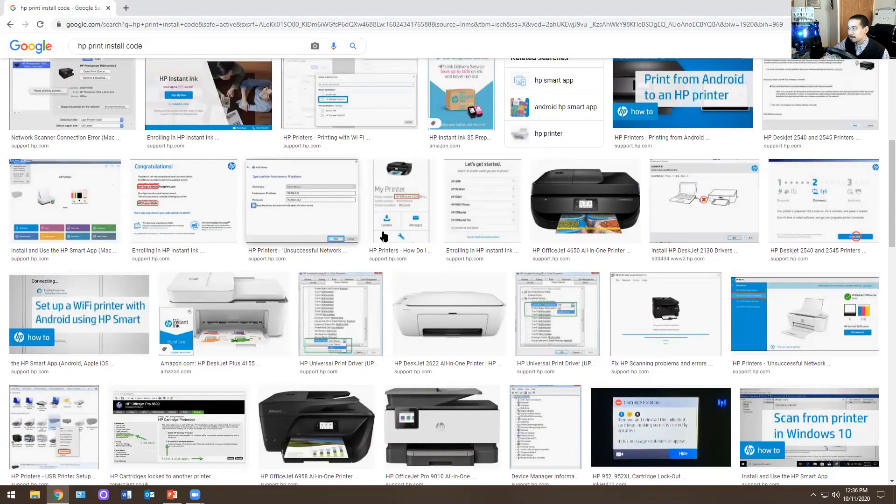
- Look through the image results for "hp print install code" and return to the start of the results
scroll(257, 266, down, 5)
scroll(327, 265, down, 4)
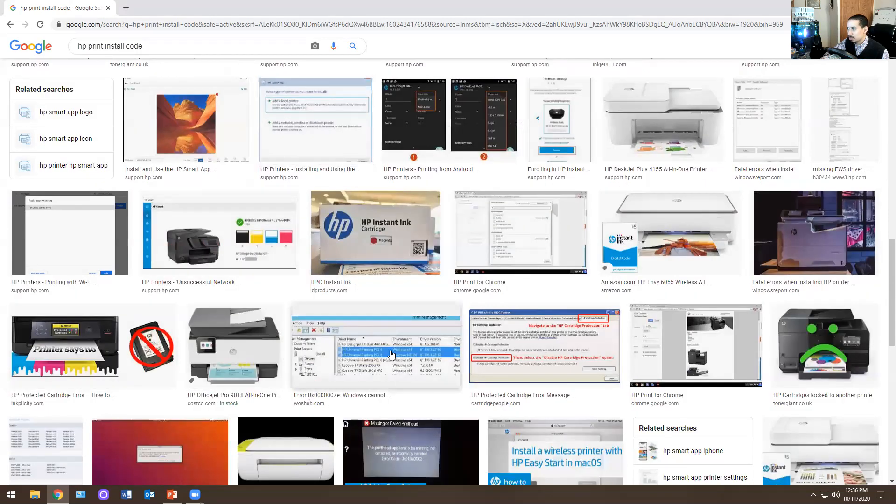
scroll(386, 355, down, 6)
scroll(312, 320, down, 9)
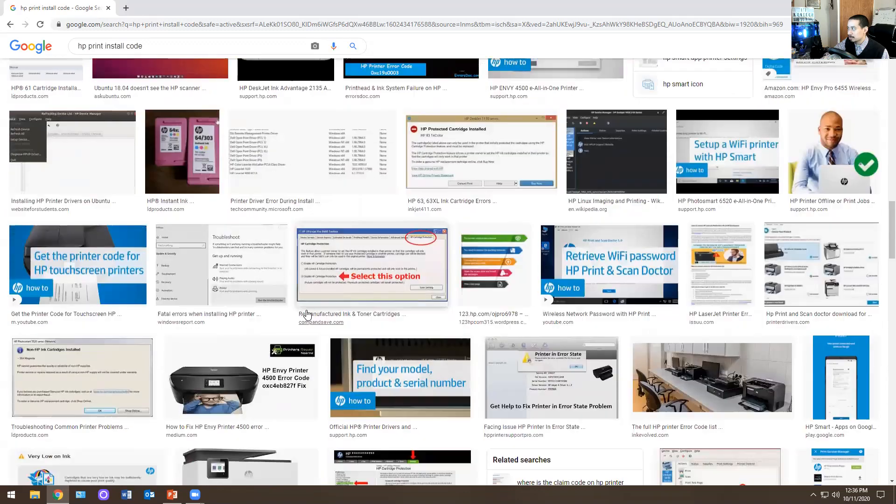
scroll(306, 309, up, 8)
scroll(307, 316, up, 15)
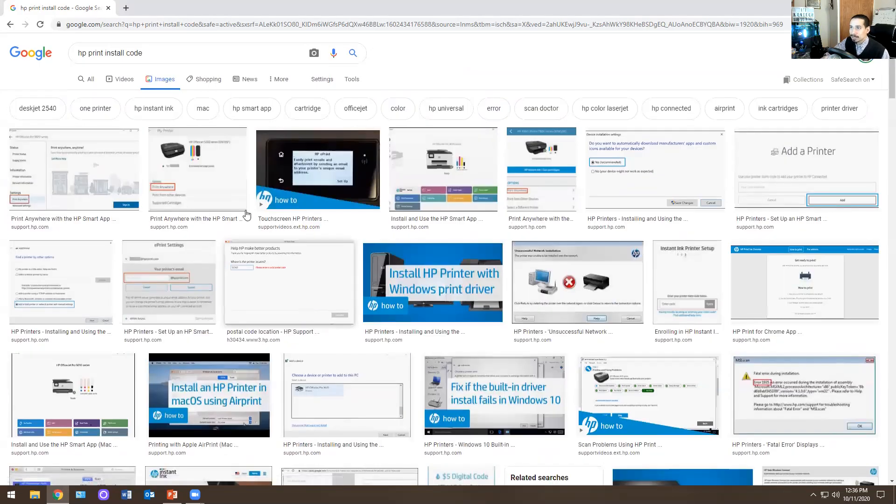
click(173, 52)
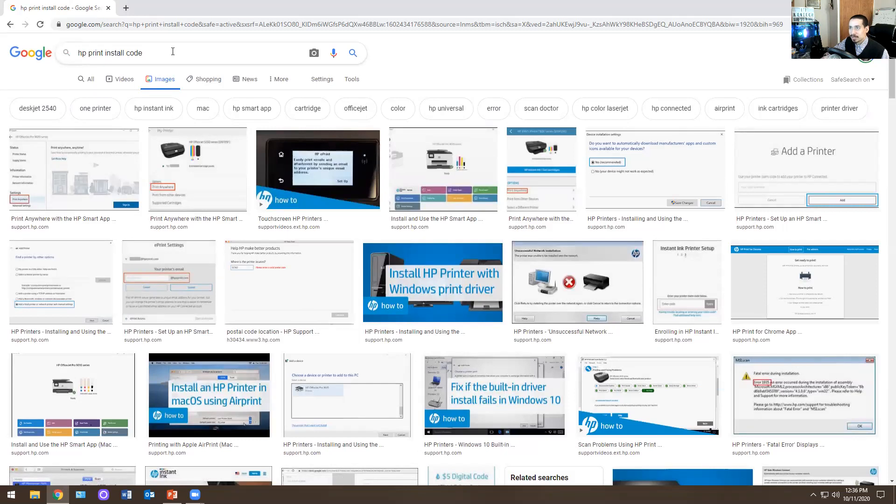
- Switch from the browser to the presentation's Software slide, and show the desktop
key(alt+Tab)
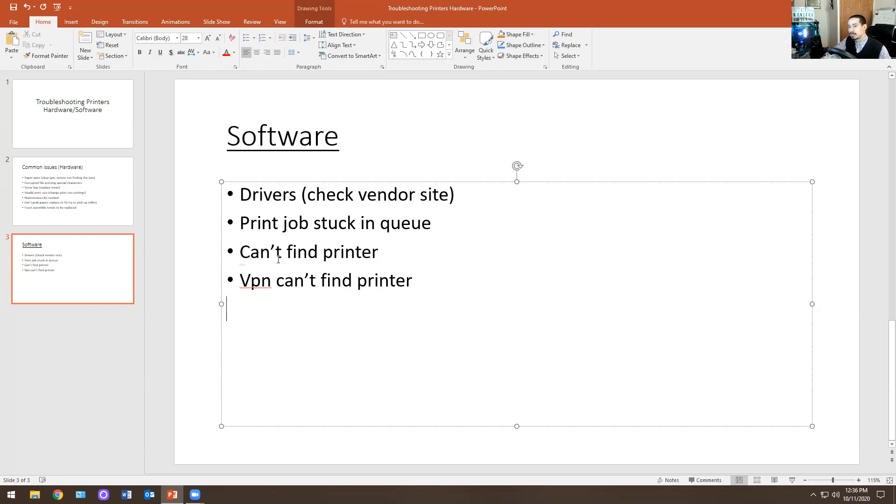
key(super+d)
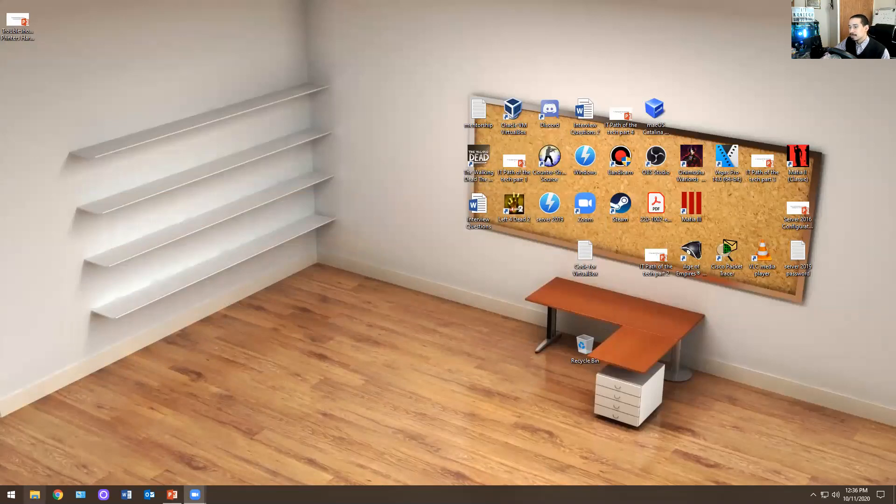
click(35, 494)
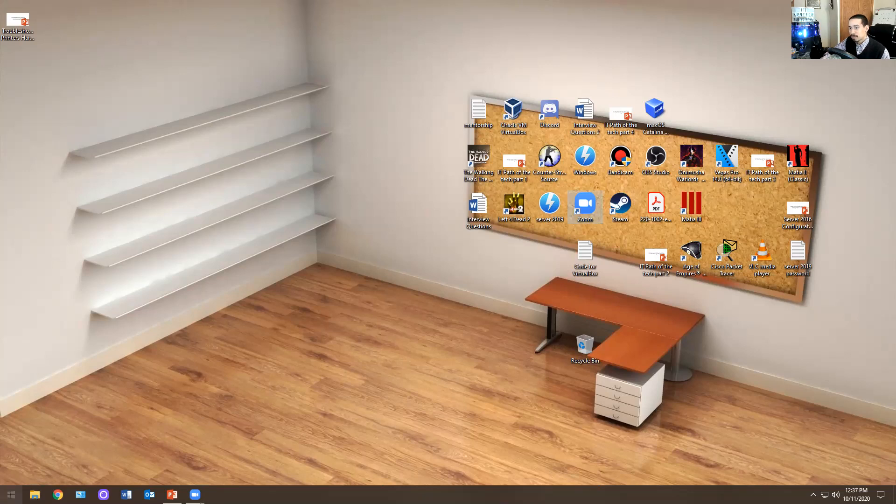
- Open the Printers & scanners settings and start a search for a printer or scanner to add
click(11, 495)
text(print)
key(Return)
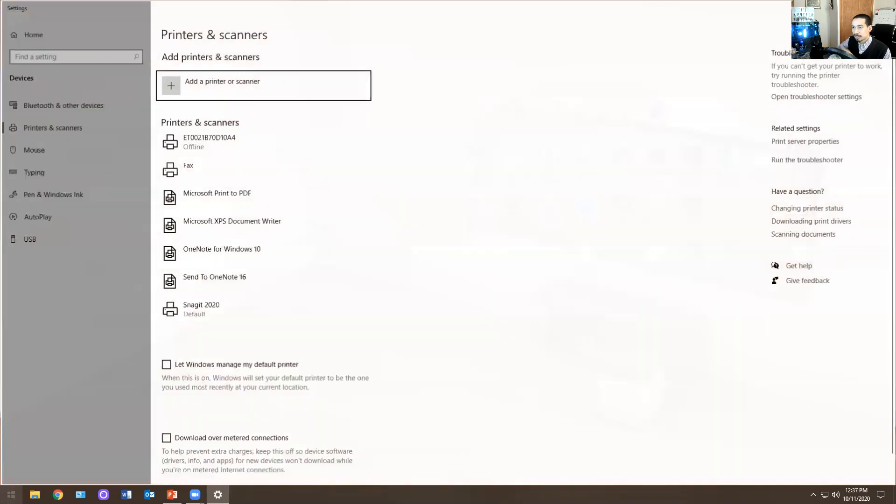
click(173, 87)
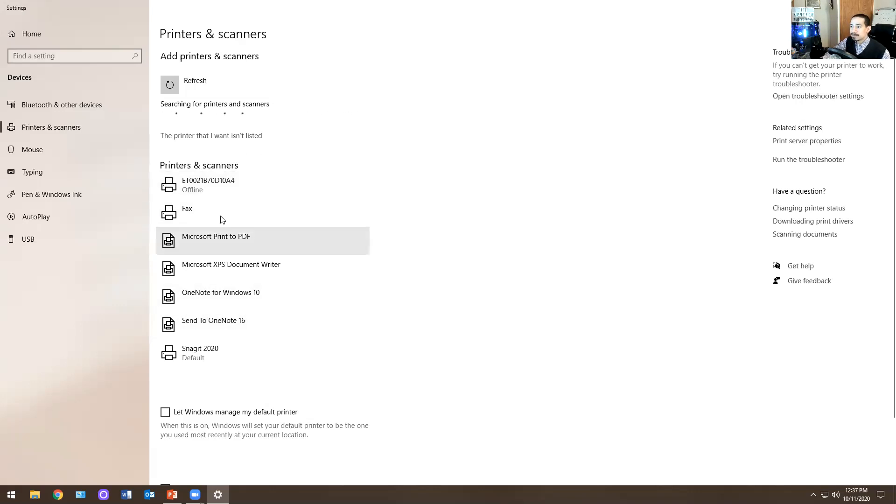
- Review the Printers & scanners page and close the Settings window
scroll(222, 220, down, 3)
scroll(216, 226, up, 3)
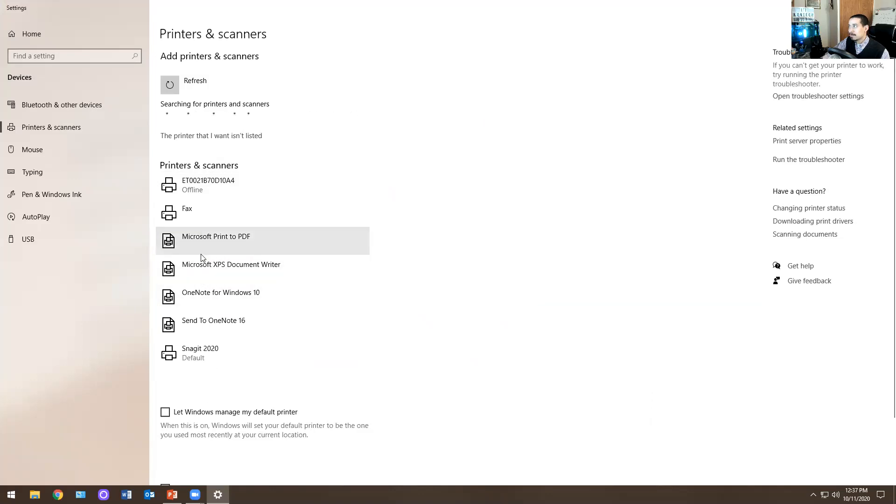
scroll(284, 265, down, 3)
scroll(284, 264, up, 3)
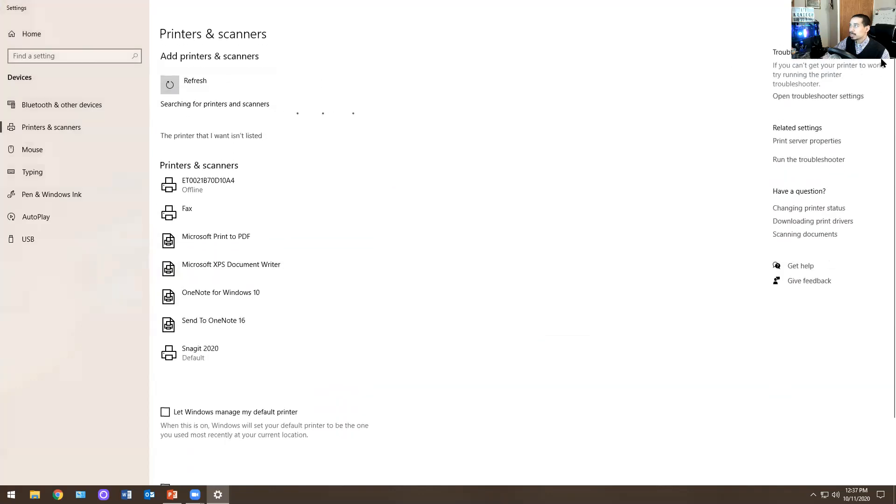
key(alt+F4)
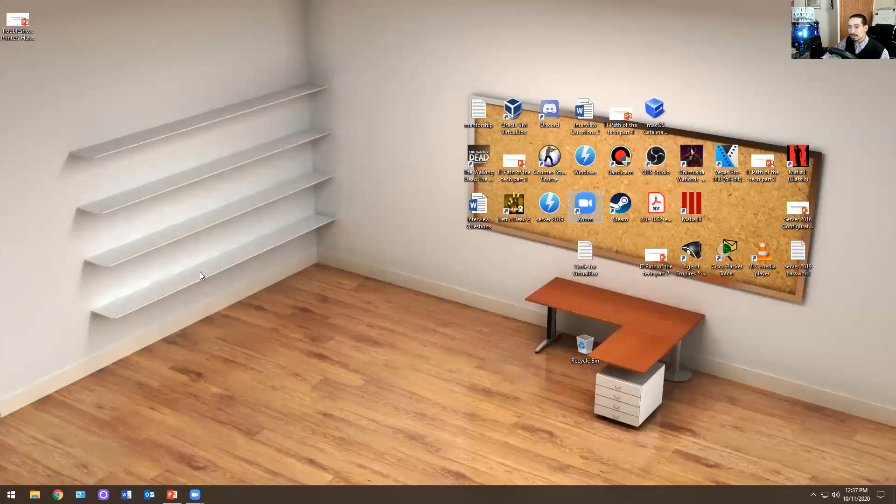
- Open the Devices and Printers view of Control Panel
click(11, 495)
text(cont)
key(Return)
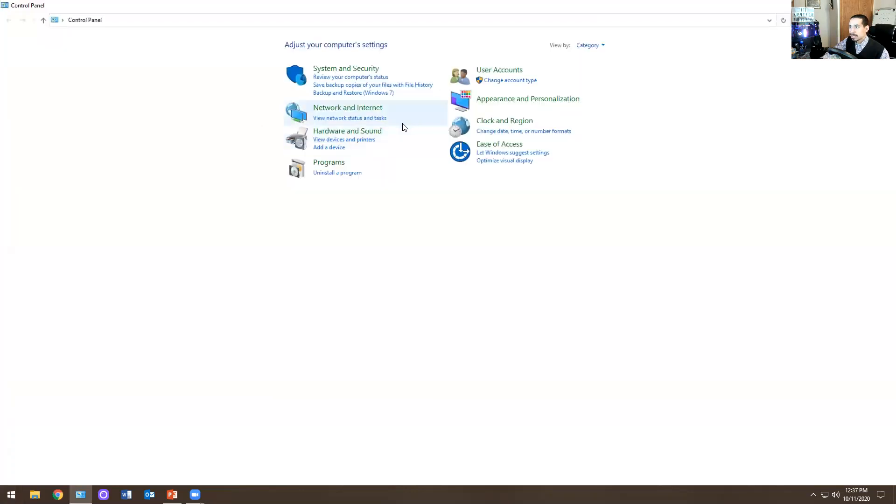
click(345, 140)
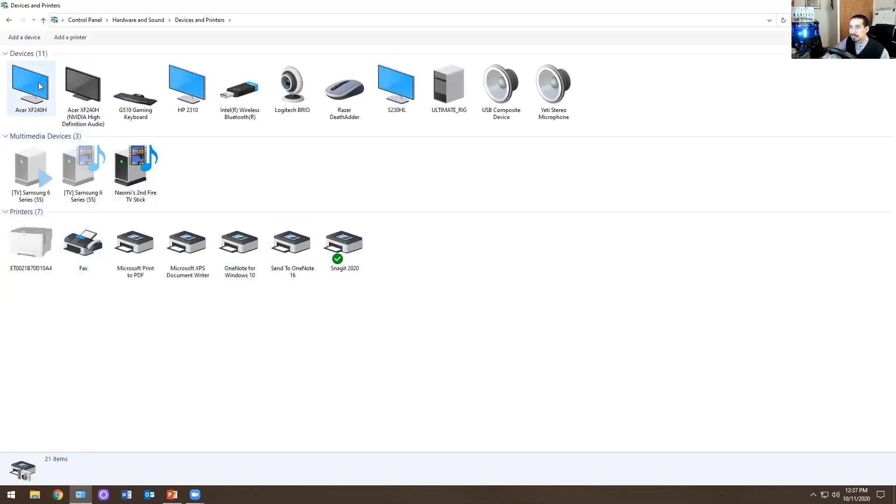
- Check which devices the Add a device wizard offers and cancel the wizard
click(24, 37)
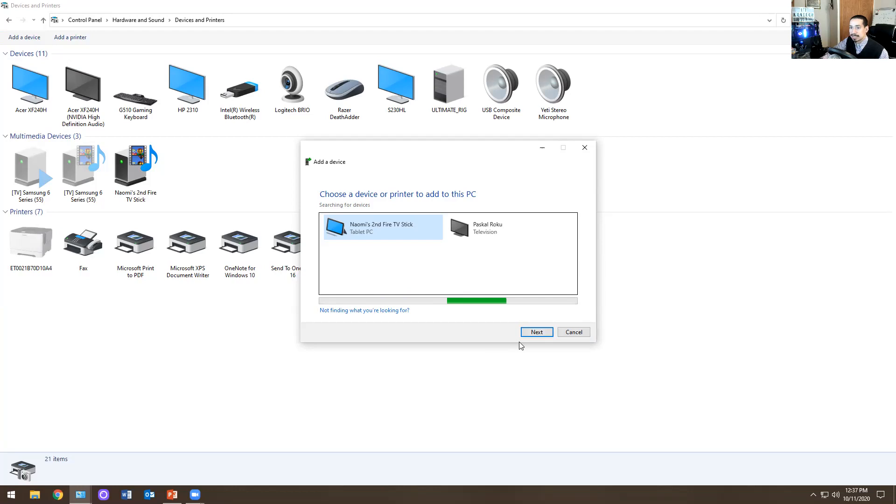
click(575, 333)
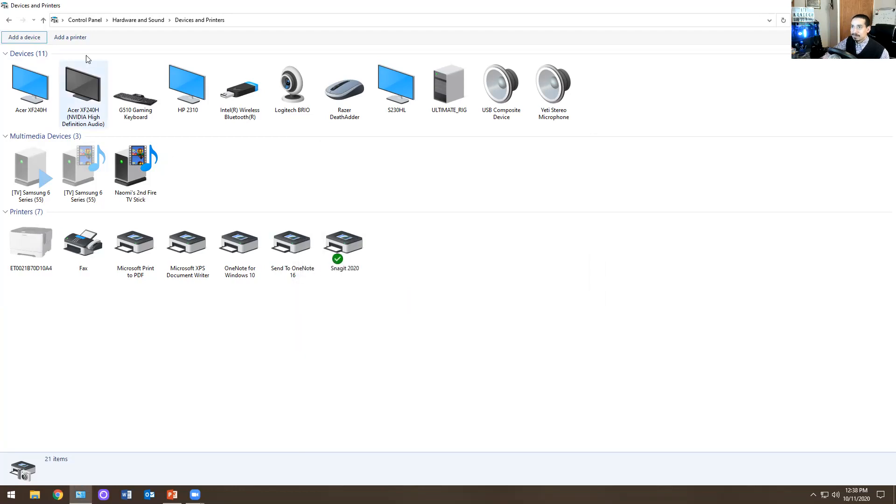
- Start adding an unlisted printer, search for an older printer, and return to the other finding options
click(77, 38)
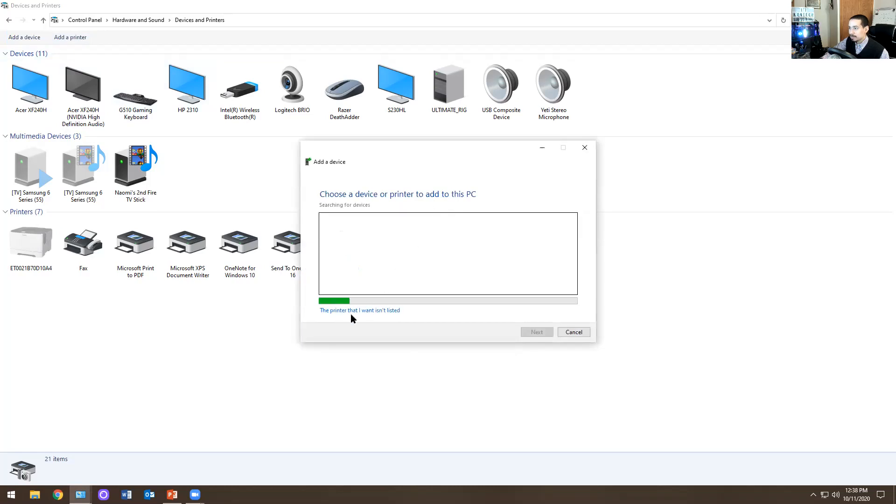
click(382, 311)
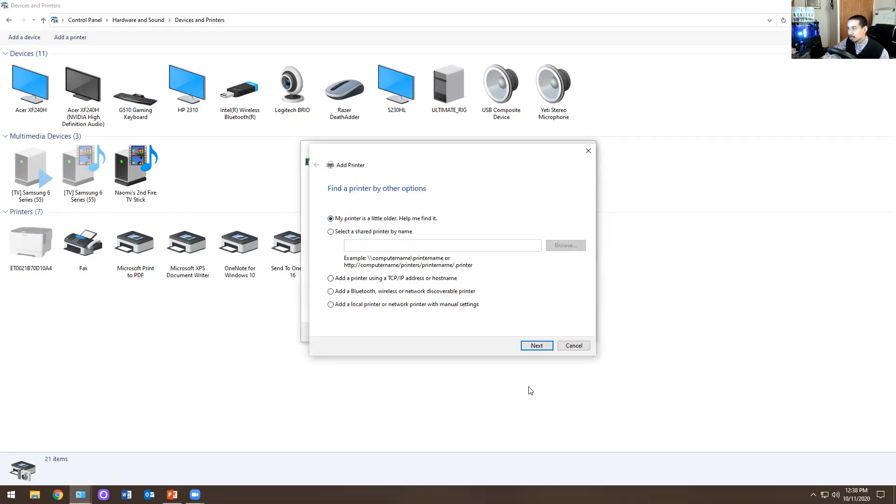
click(536, 346)
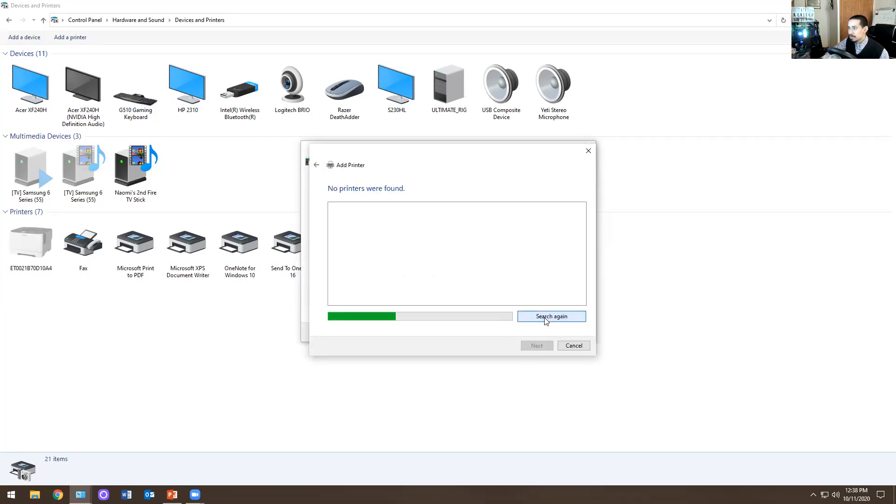
click(316, 165)
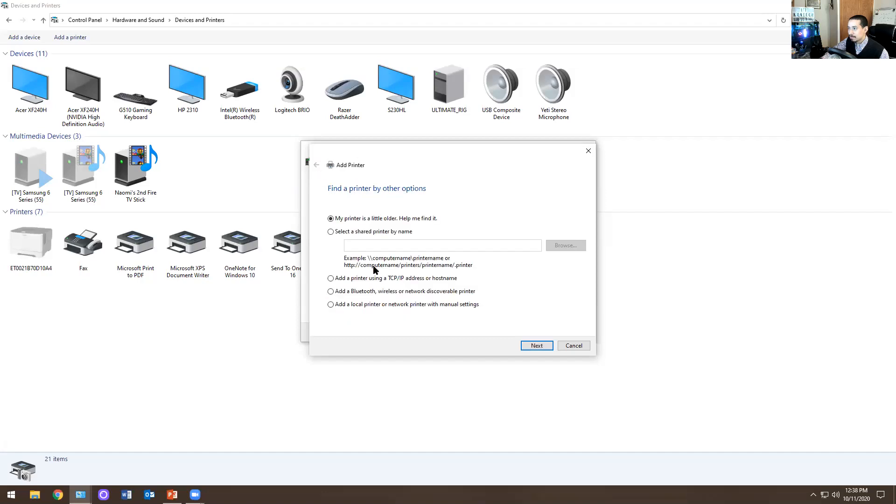
- Choose to select a shared printer by name, browse the network for it, and cancel the browsing
click(351, 232)
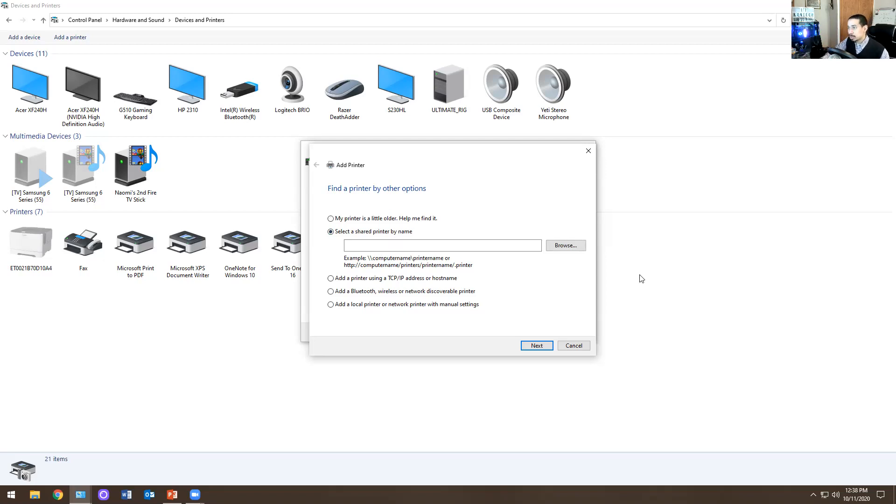
click(562, 249)
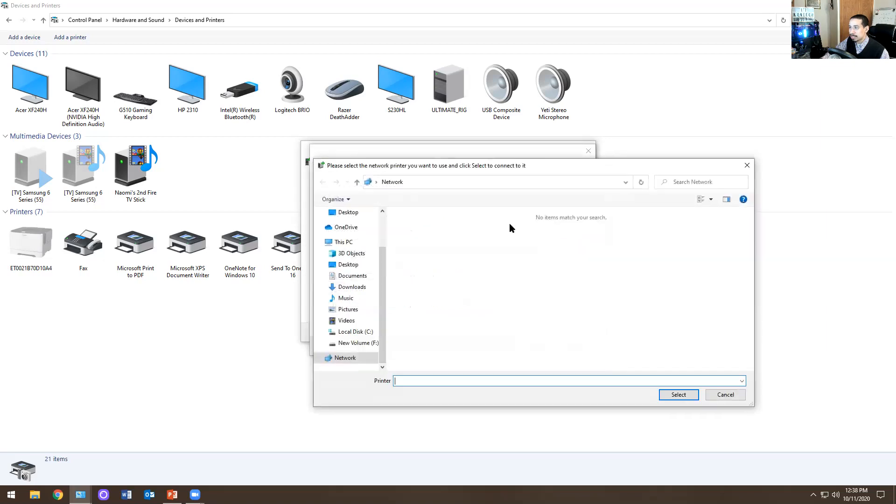
click(726, 395)
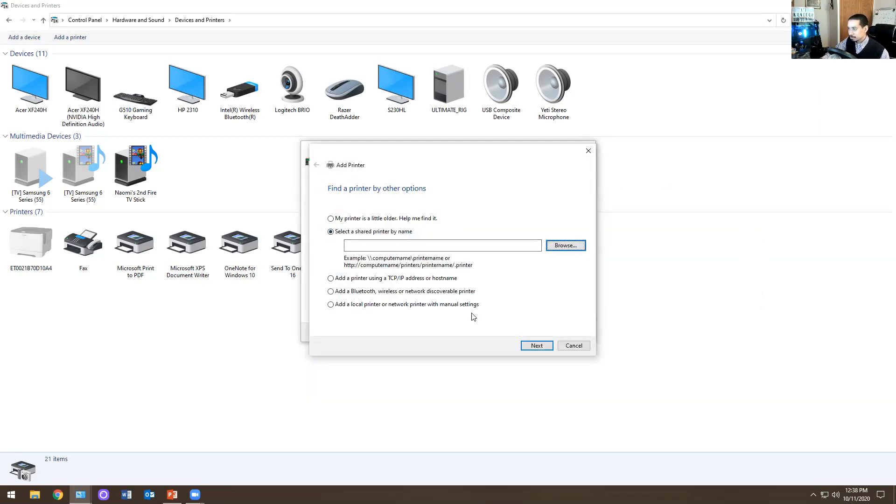
- Try the TCP/IP address or hostname option with device type TCP/IP Device, and cancel adding the printer
click(402, 279)
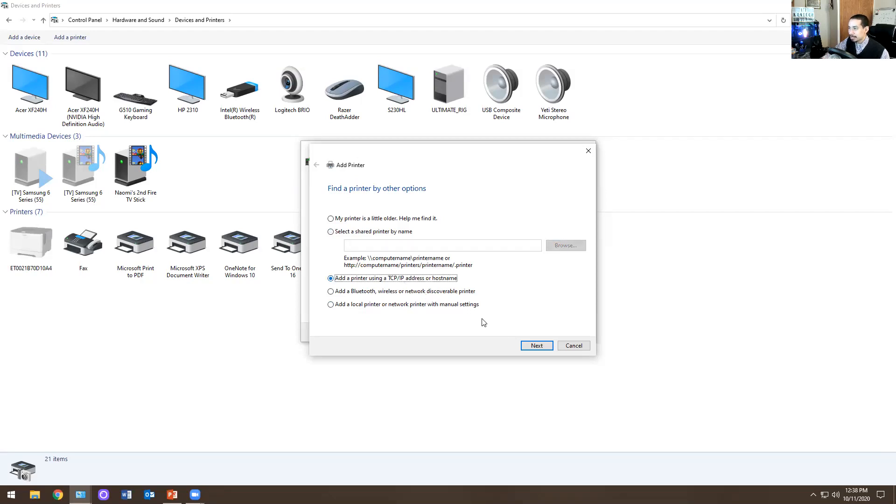
click(530, 348)
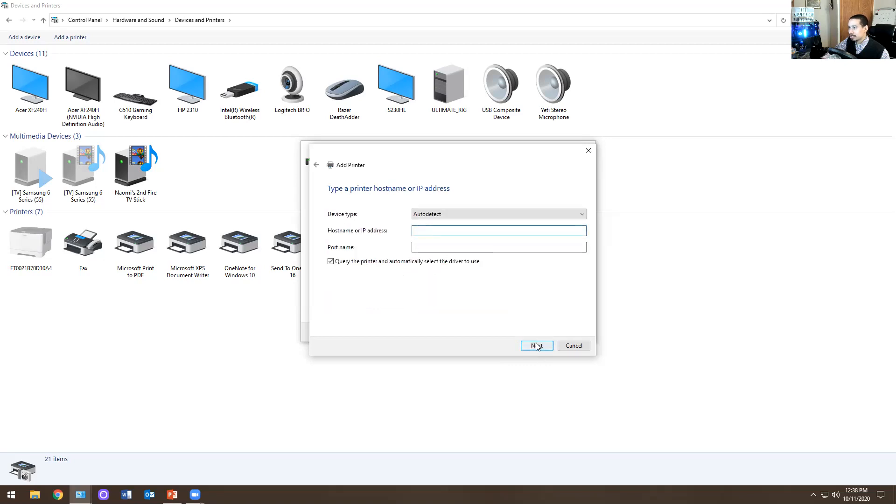
click(480, 215)
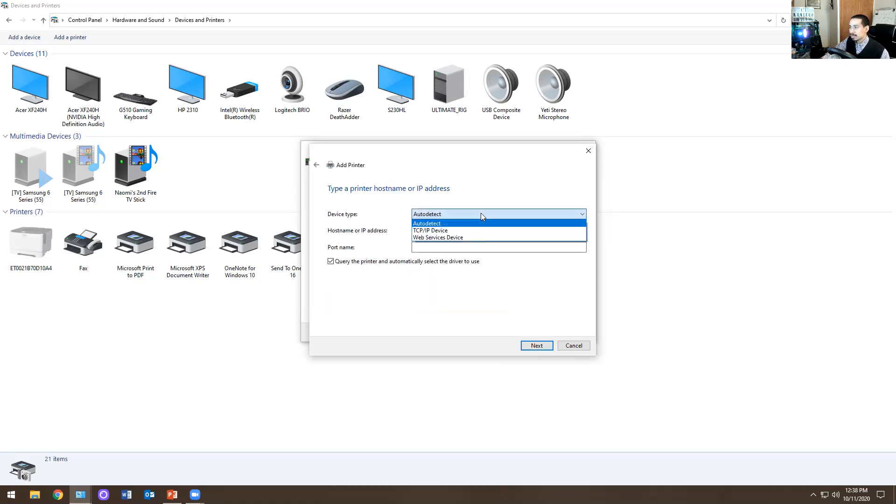
click(430, 231)
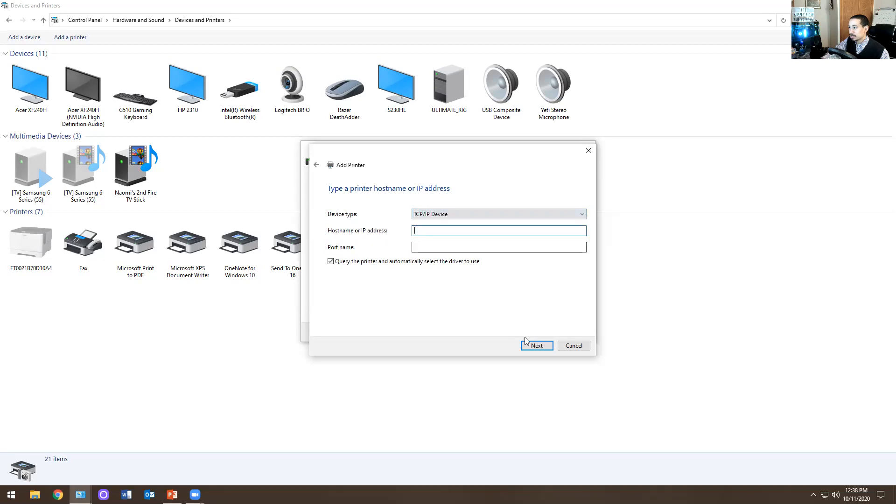
click(316, 165)
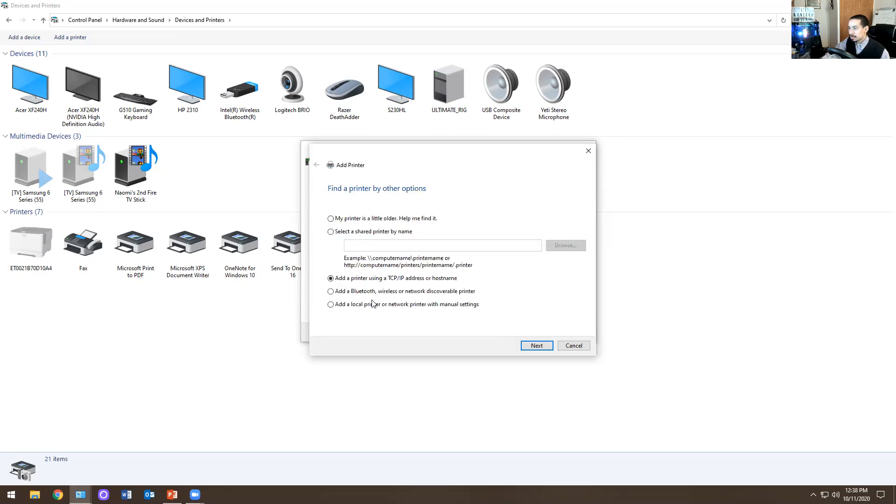
click(523, 347)
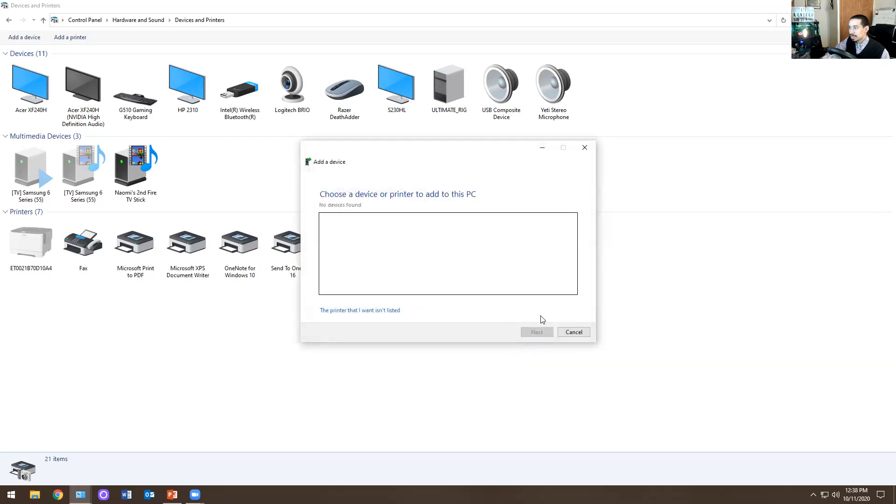
click(574, 332)
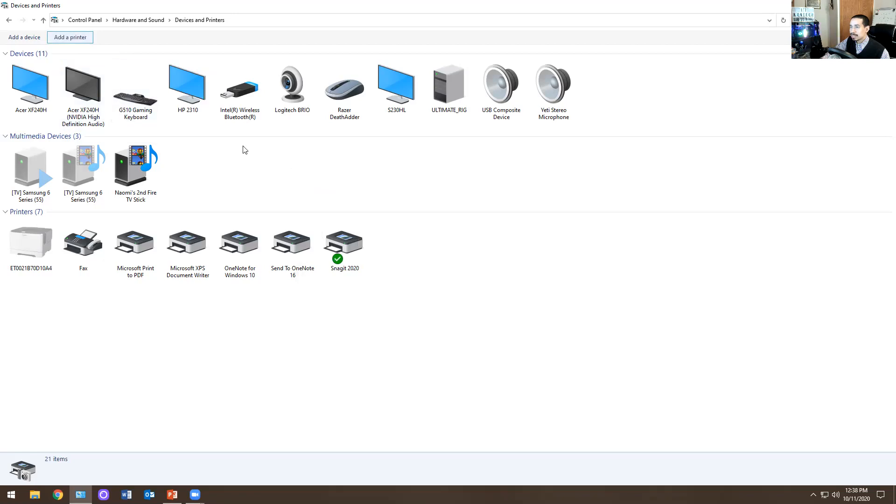
- Start adding an unlisted printer as a local or network printer with manual settings, proceeding to the port choice
click(83, 40)
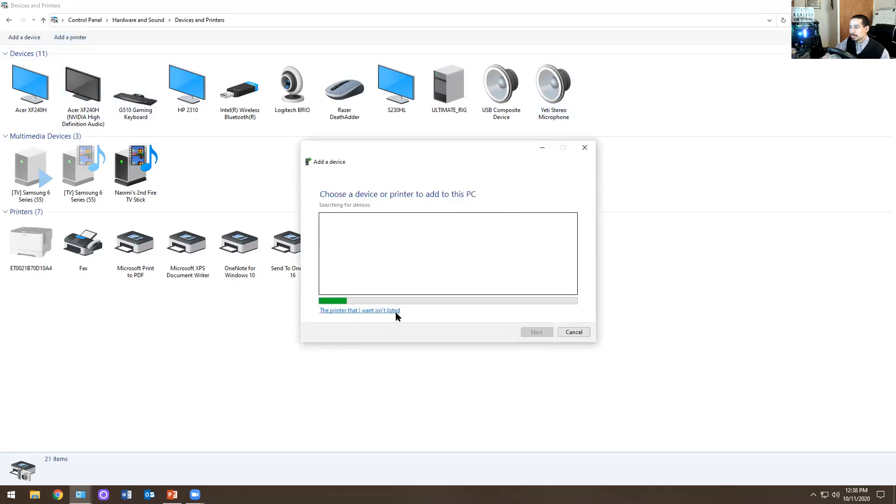
click(383, 310)
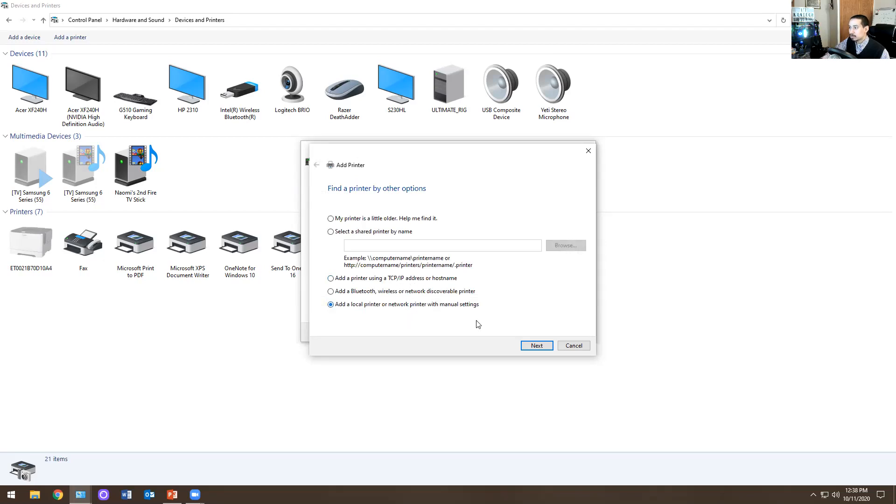
click(533, 346)
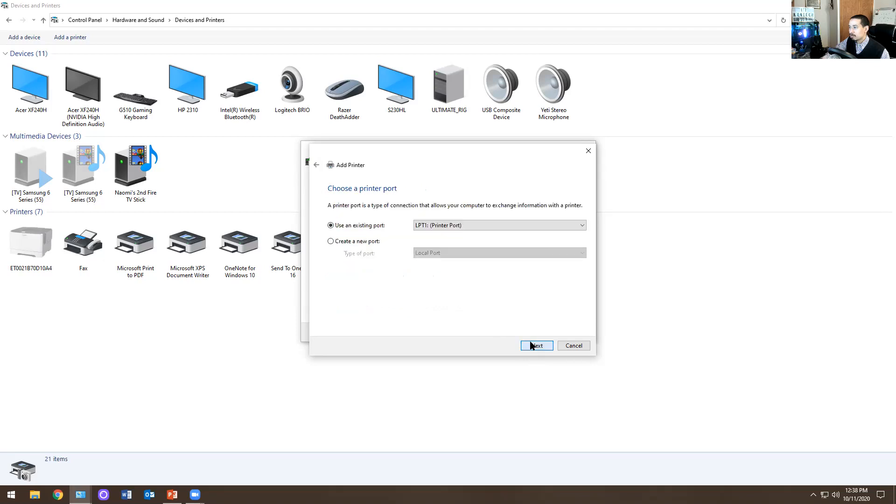
- Review the existing printer ports, and choose to create a new port of type Standard TCP/IP Port
click(442, 225)
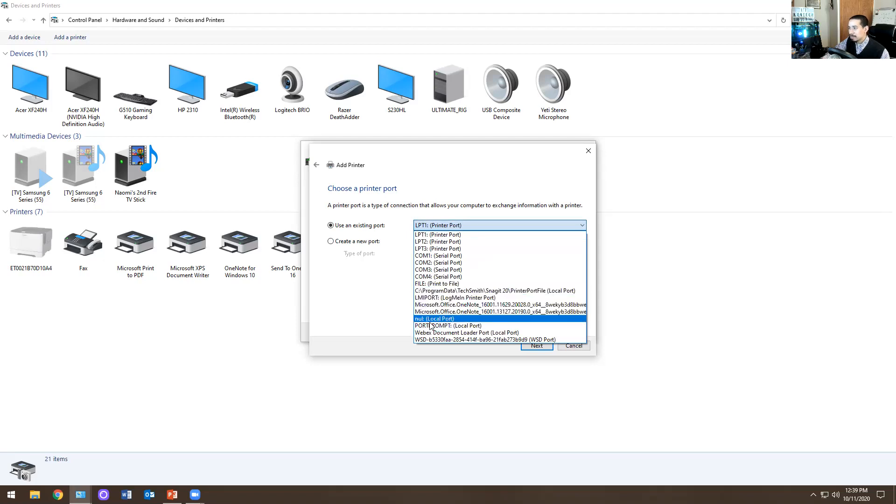
click(374, 267)
click(355, 243)
click(463, 252)
click(455, 274)
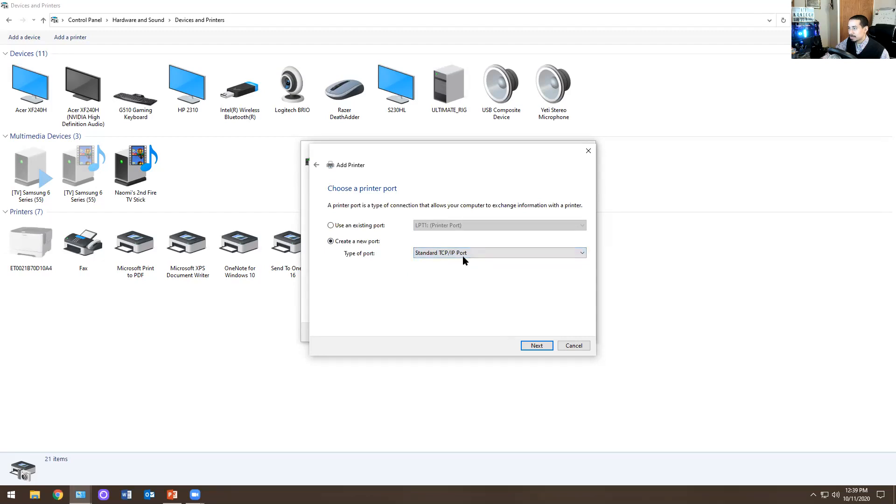
- Proceed to the hostname or IP address entry for the new port, cancel adding the printer, and show the desktop
click(537, 346)
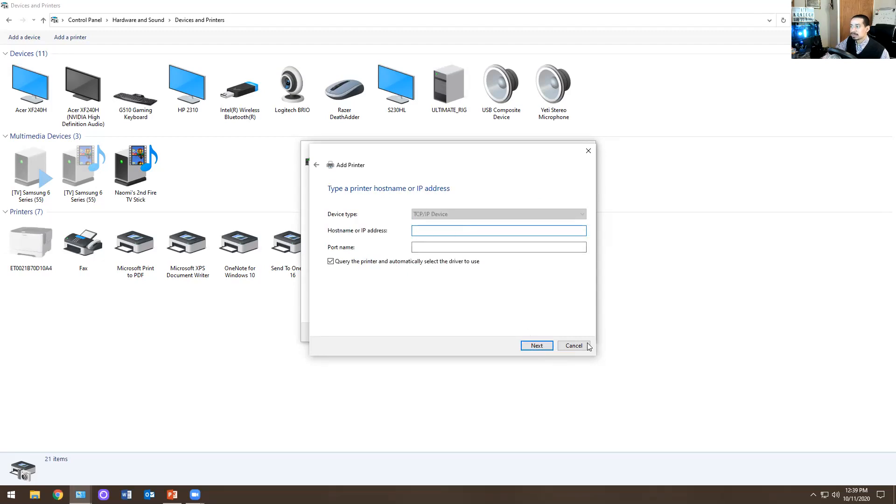
click(569, 345)
click(578, 331)
key(super+d)
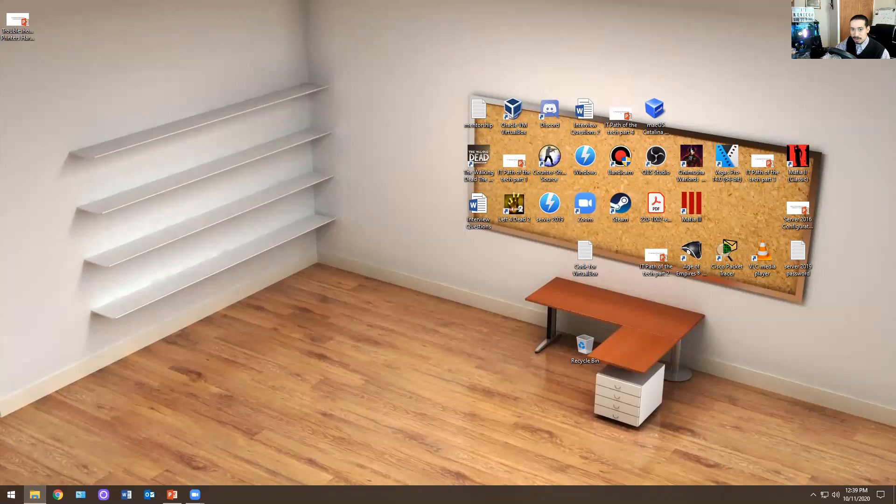
- Switch to Chrome in a maximized window and open its downloads list
click(58, 495)
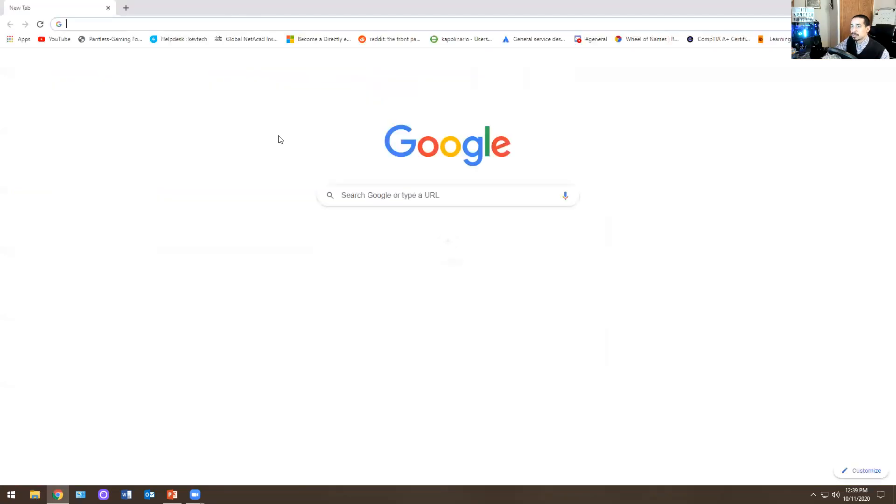
double_click(235, 6)
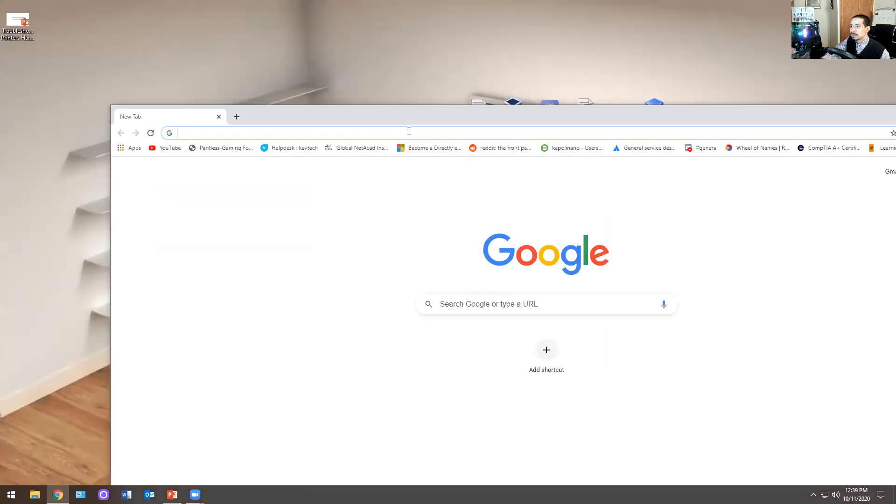
double_click(760, 123)
click(886, 24)
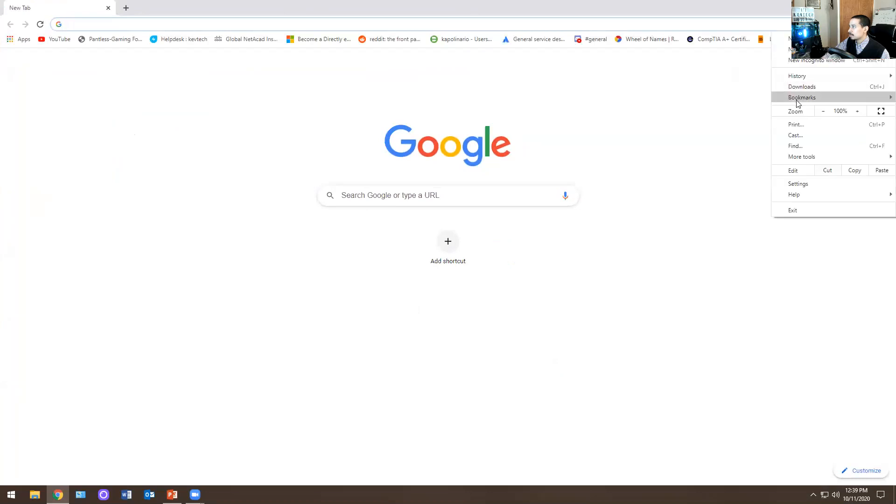
click(793, 86)
- Search the downloads for "hp" and show CLJM479_V4_DriveronlyWebpack_48.4.4588.exe in its folder
scroll(440, 206, down, 15)
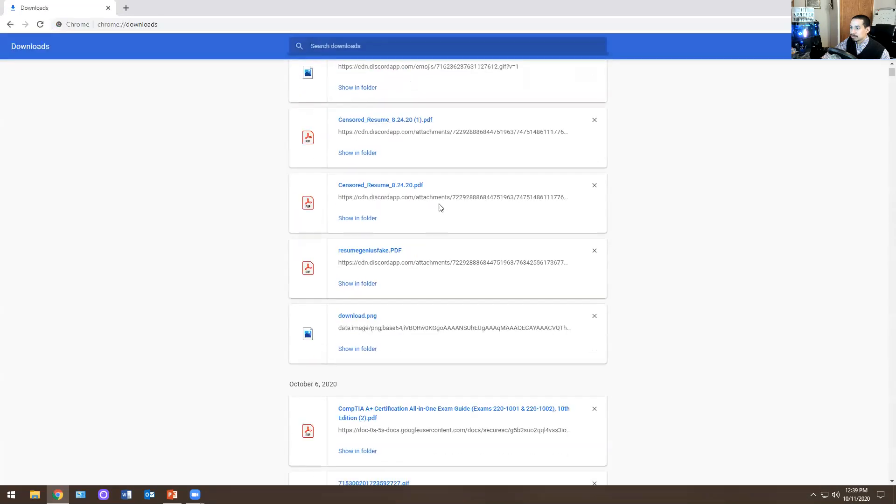
scroll(560, 238, down, 10)
click(382, 45)
text(hp)
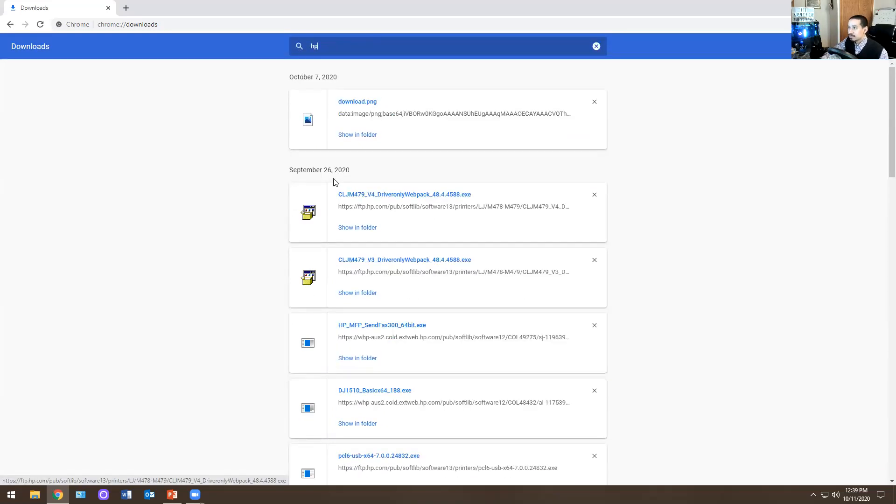
click(355, 229)
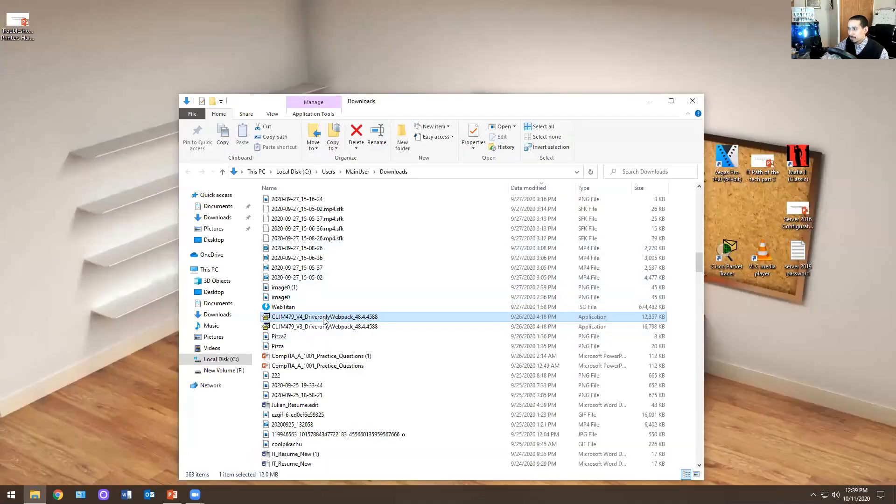
double_click(324, 319)
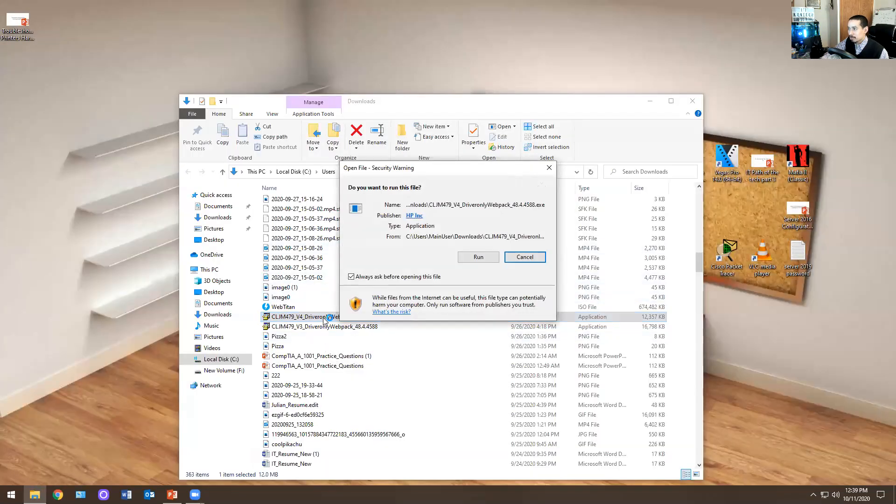
click(522, 256)
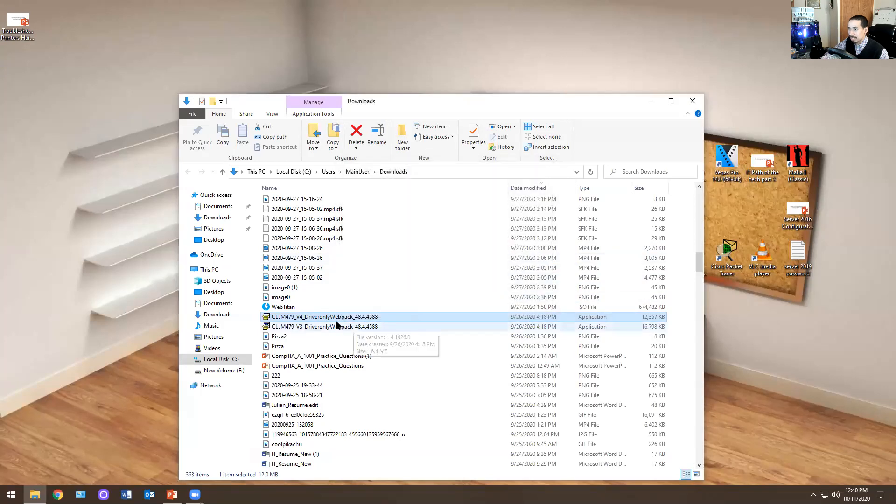
right_click(304, 316)
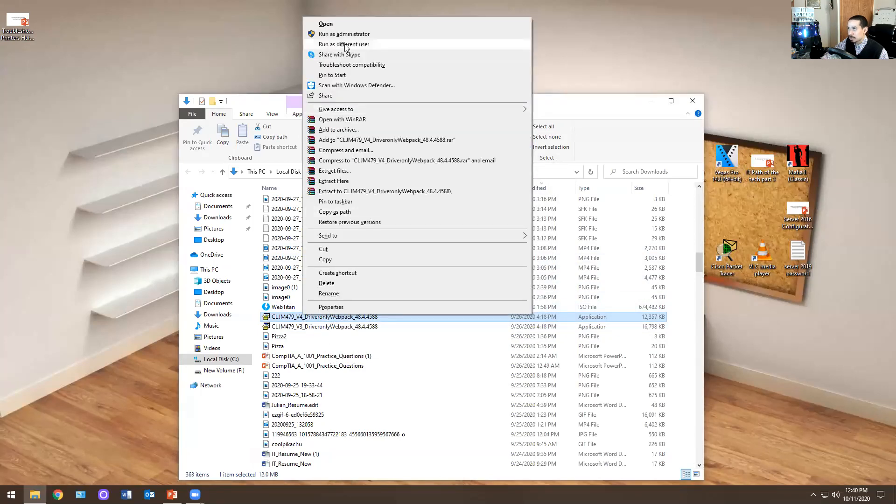
- Run CLJM479_V4_DriveronlyWebpack_48.4.4588 and accept extracting the driver-only packages to C:\HP_CLJM479
double_click(278, 319)
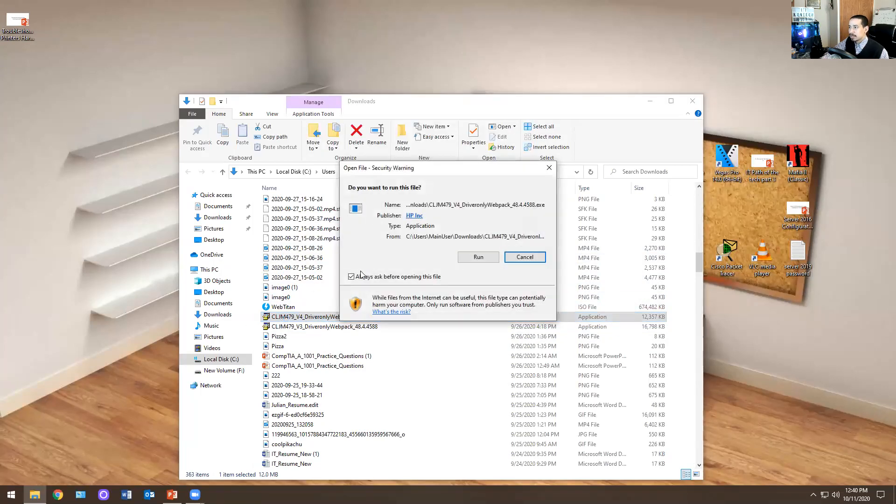
click(478, 257)
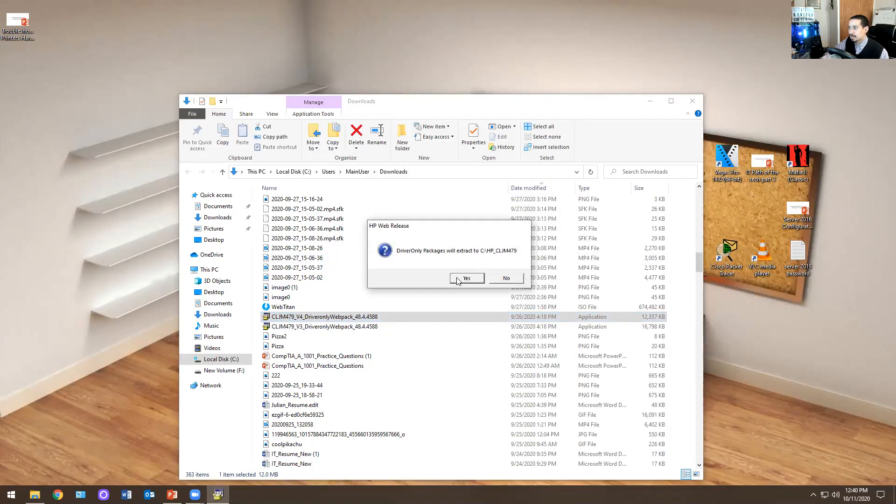
click(467, 278)
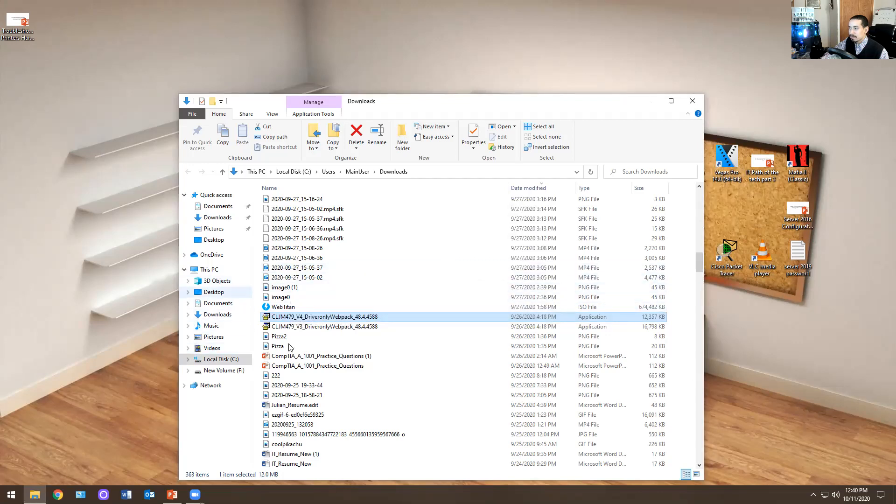
- Look through the Downloads folder, and open the extracted HP_CLJM479 folder on Local Disk (C:)
scroll(290, 347, up, 20)
scroll(340, 321, down, 8)
scroll(340, 321, down, 20)
scroll(371, 356, down, 20)
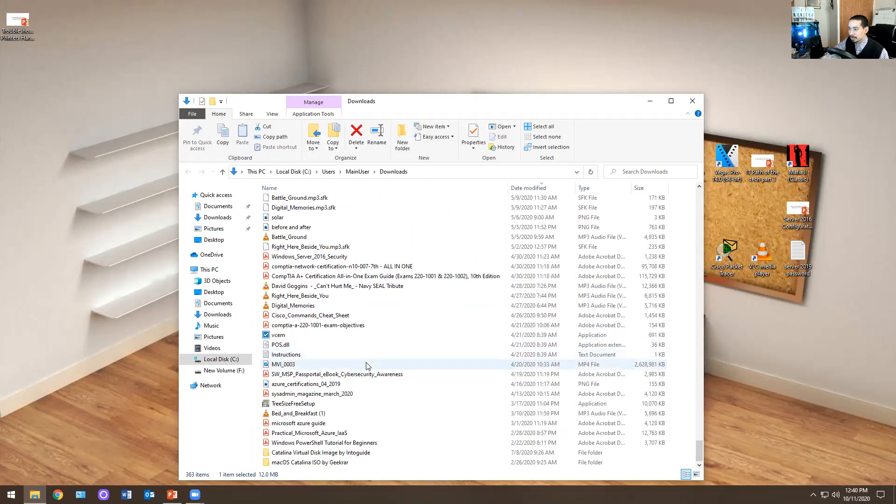
click(218, 360)
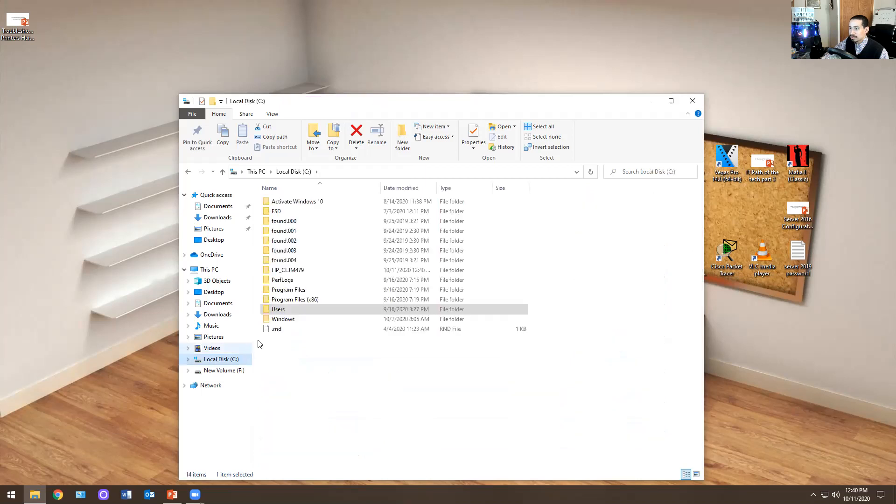
click(287, 274)
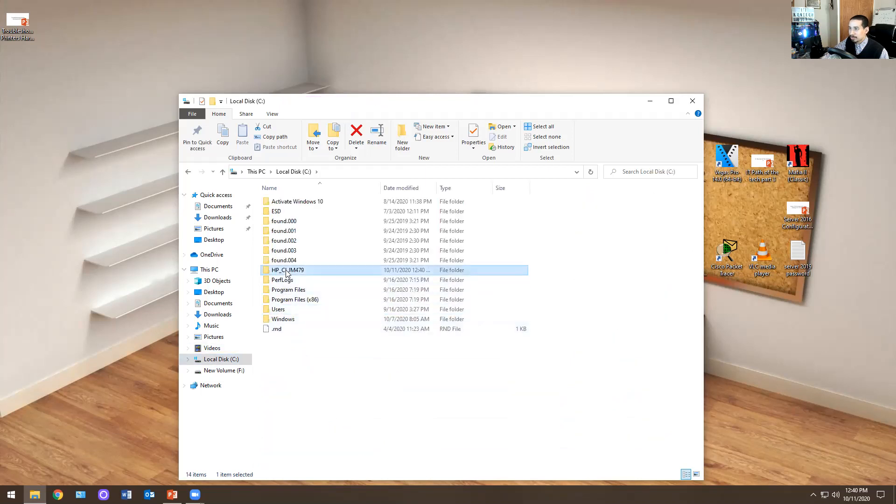
double_click(287, 273)
- Examine the extracted driver files in the HP_CLJM479_V4 folder and its drivers subfolder
click(298, 212)
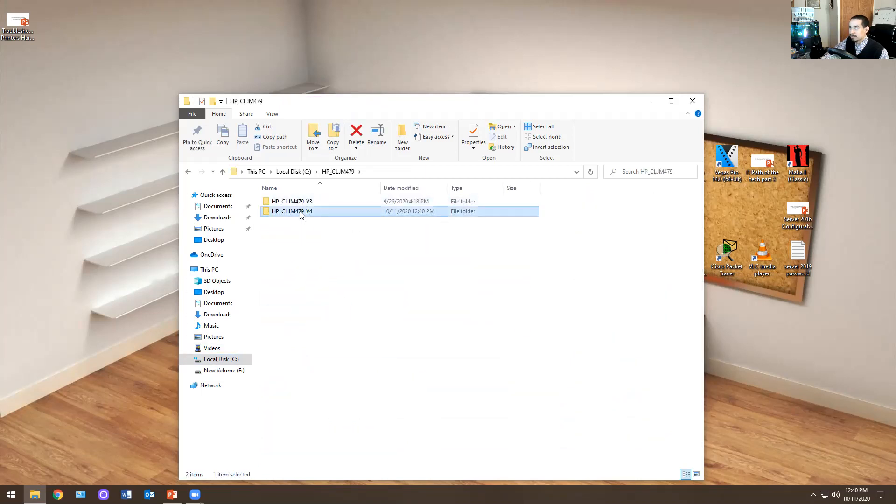
double_click(300, 214)
double_click(287, 213)
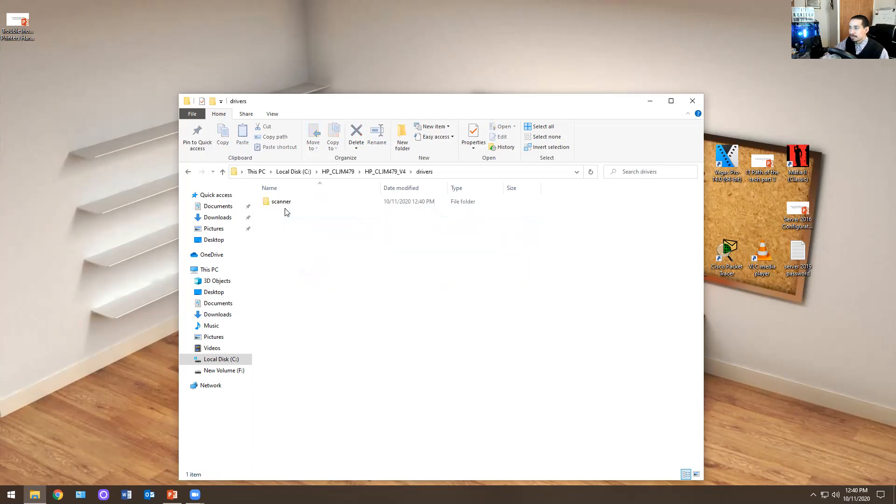
click(188, 172)
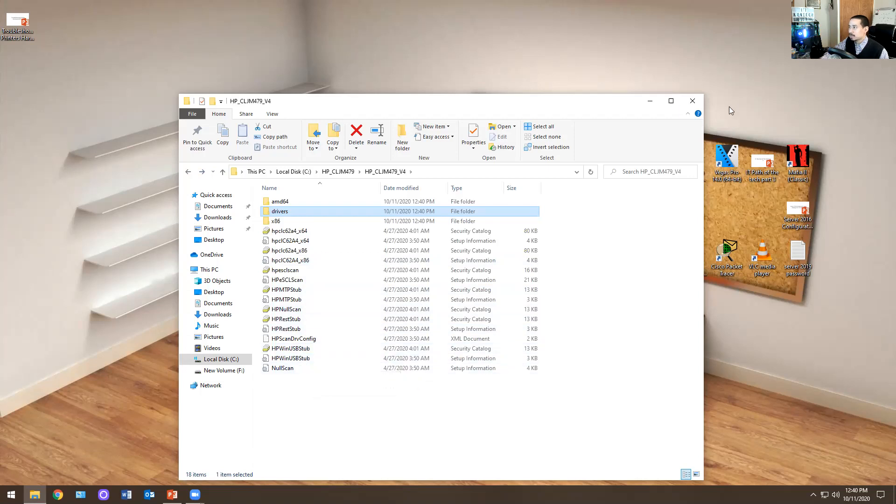
- Close the File Explorer window and open Devices and Printers in Control Panel
click(693, 101)
click(12, 495)
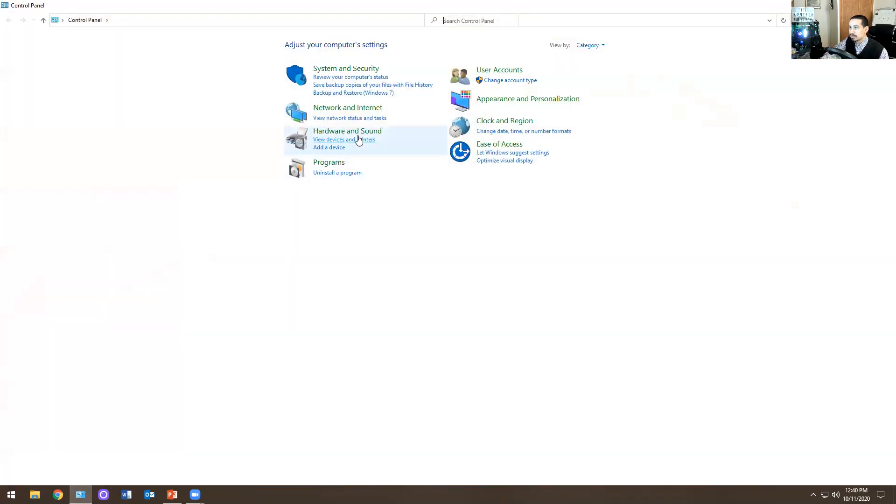
click(358, 140)
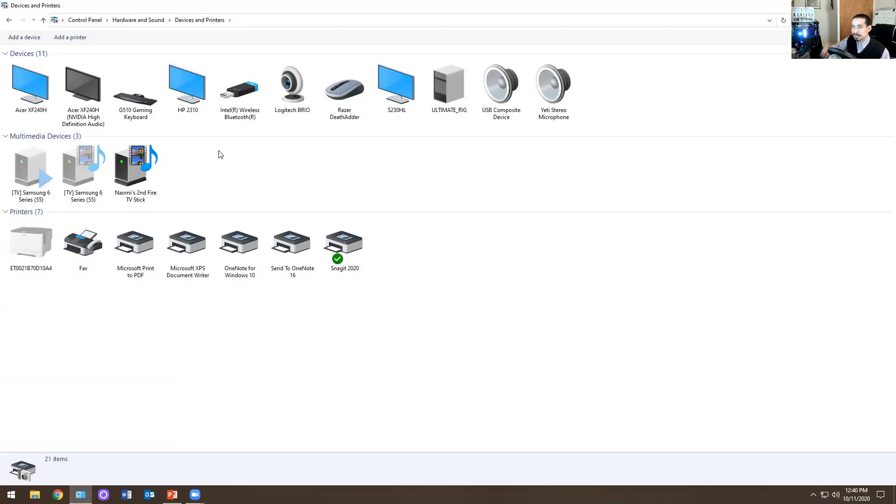
- Switch to Chrome and search Google for "usb printer cable"
click(64, 488)
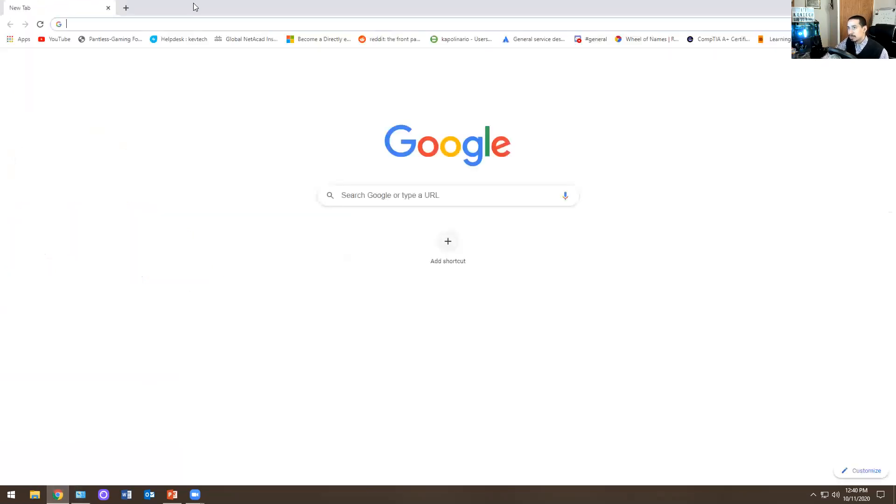
text(g)
key(Return)
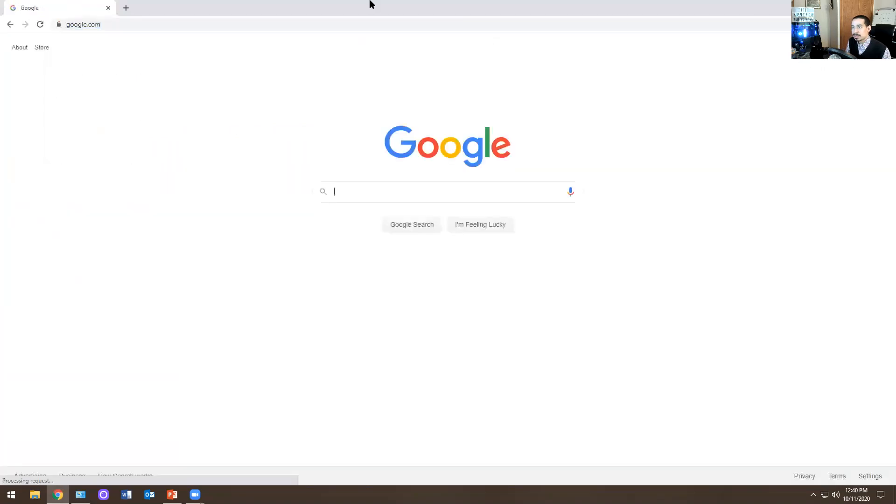
text(usb)
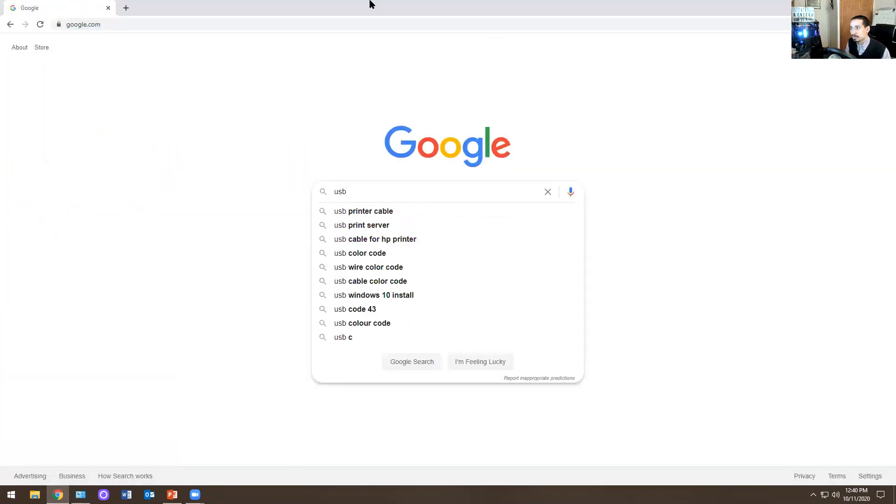
key(Down)
key(Return)
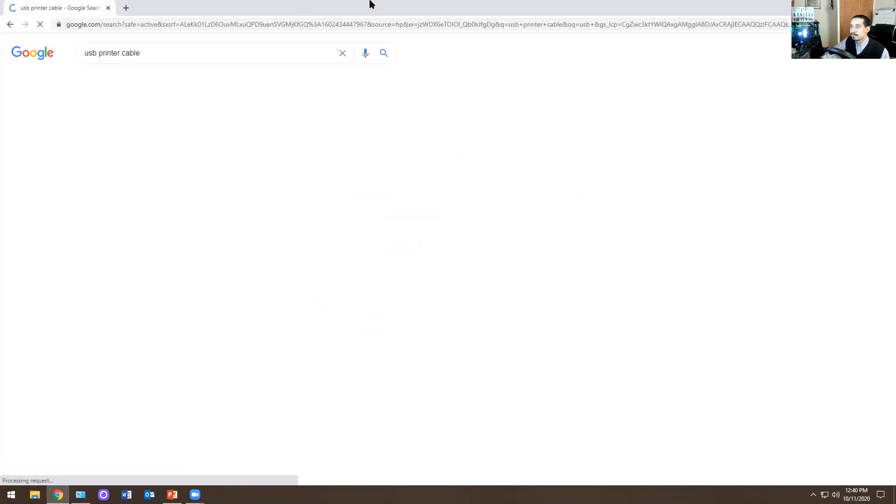
- View Dell's product page for the C2G 5m USB A to B printer cable, and close the browser
click(154, 196)
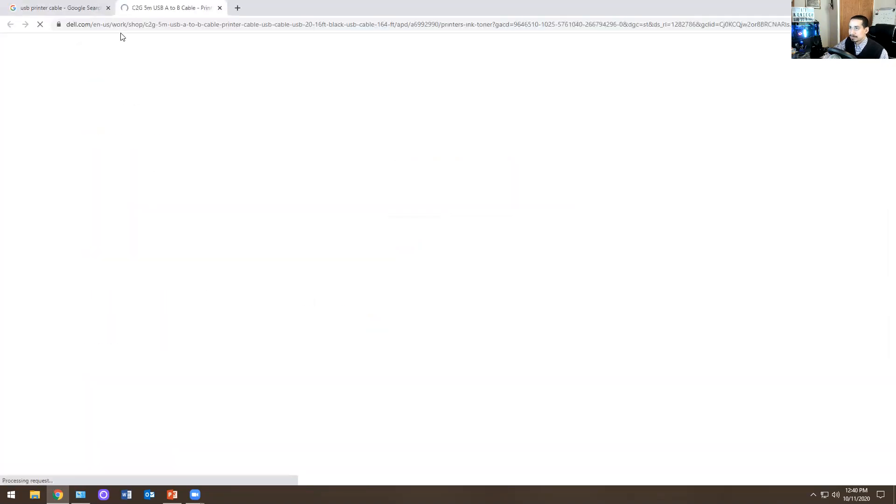
click(108, 8)
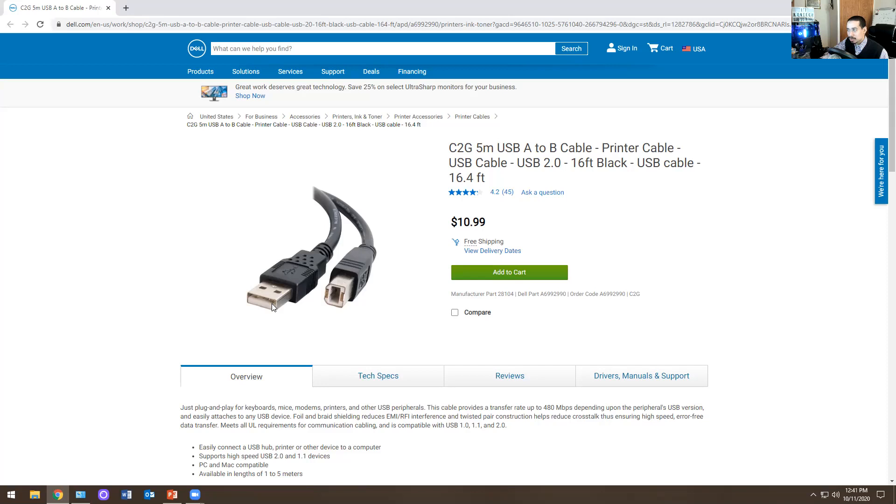
click(887, 7)
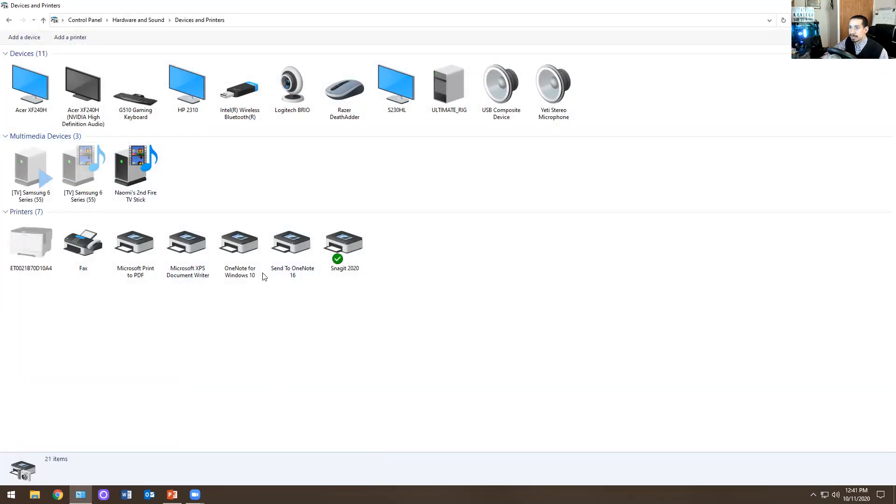
- Start adding an unlisted printer with the local or network printer manual settings option, and continue to the port choice
click(67, 38)
click(365, 310)
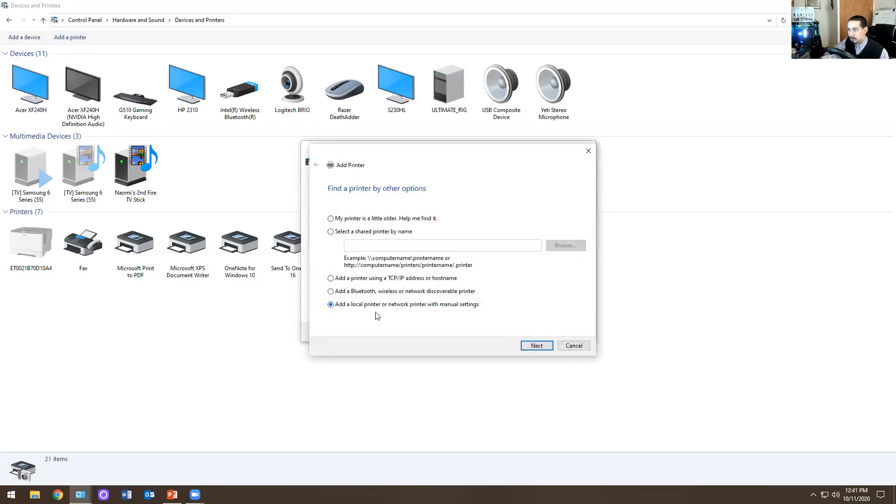
click(536, 345)
- Review the list of existing ports, and choose to create a new port of type Local Port
click(434, 225)
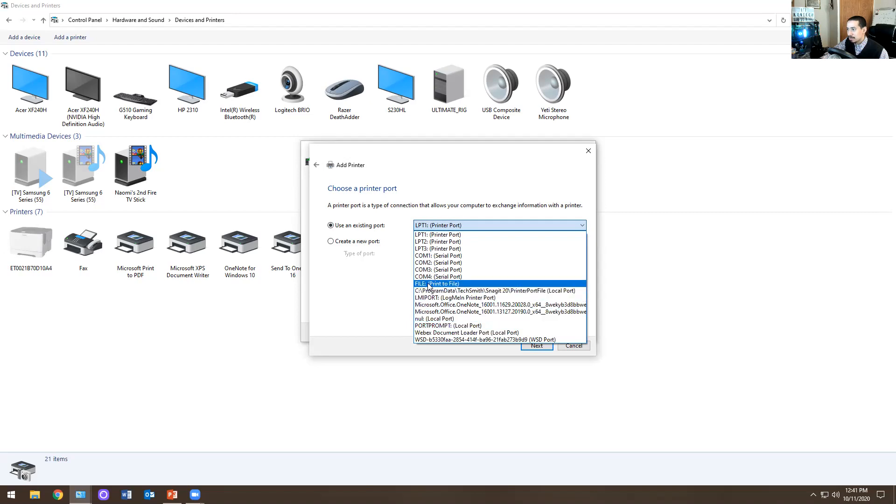
click(367, 278)
click(334, 241)
click(449, 253)
click(449, 254)
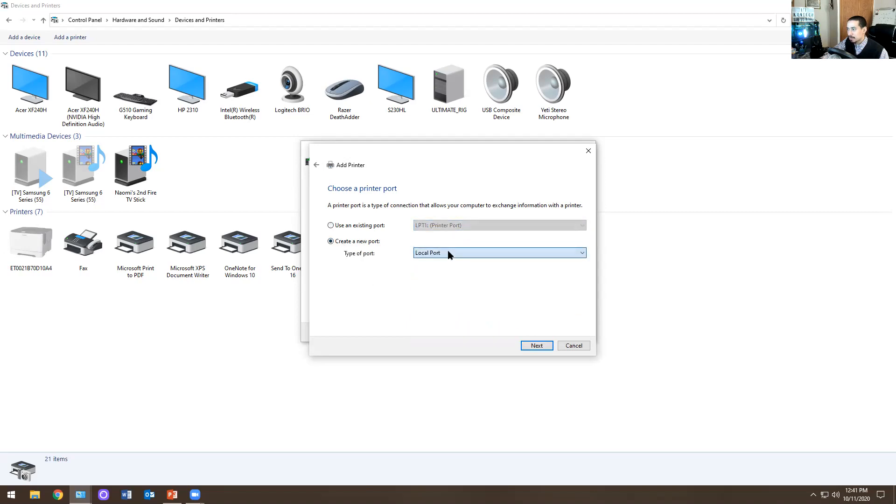
- Use the existing port LPT1: (Printer Port) and continue to the printer driver installation
click(360, 225)
click(454, 225)
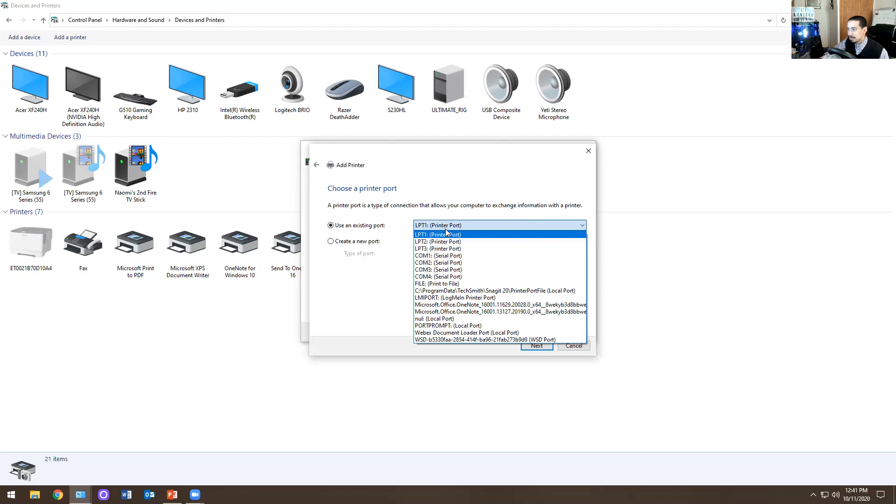
click(447, 234)
click(535, 346)
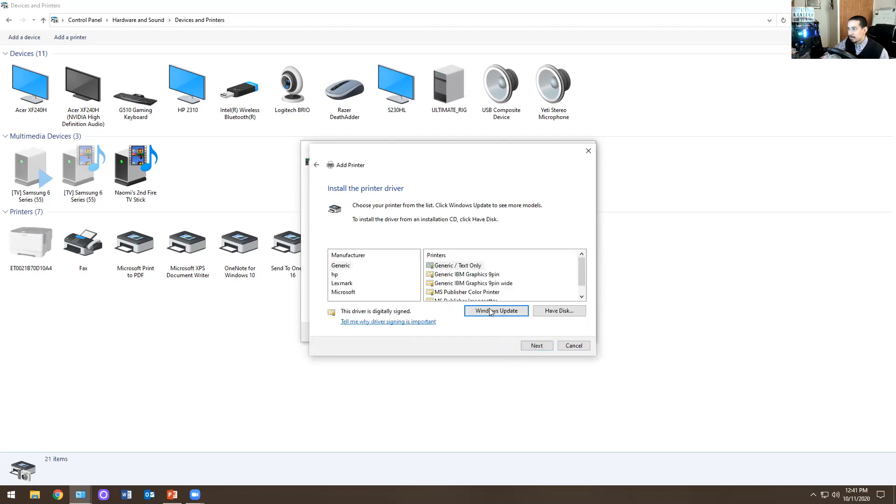
- Choose the manufacturer hp for the printer driver, and start browsing for driver files to install from disk
click(337, 274)
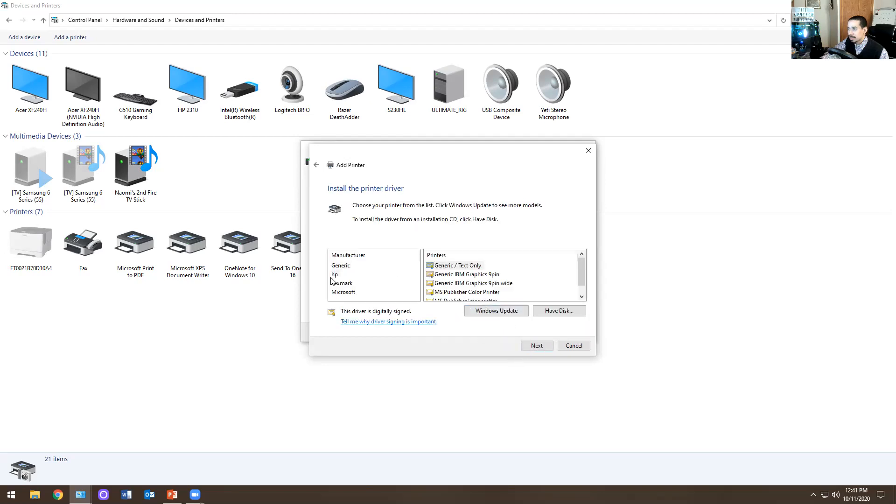
click(490, 270)
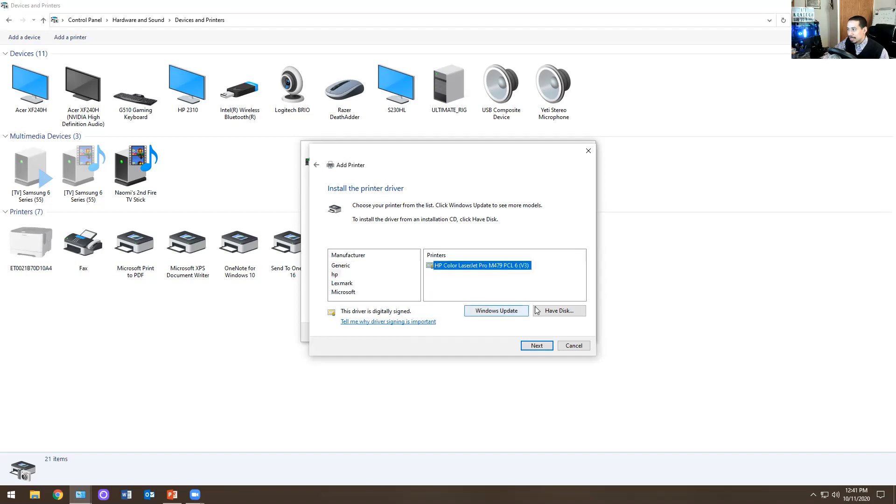
click(554, 314)
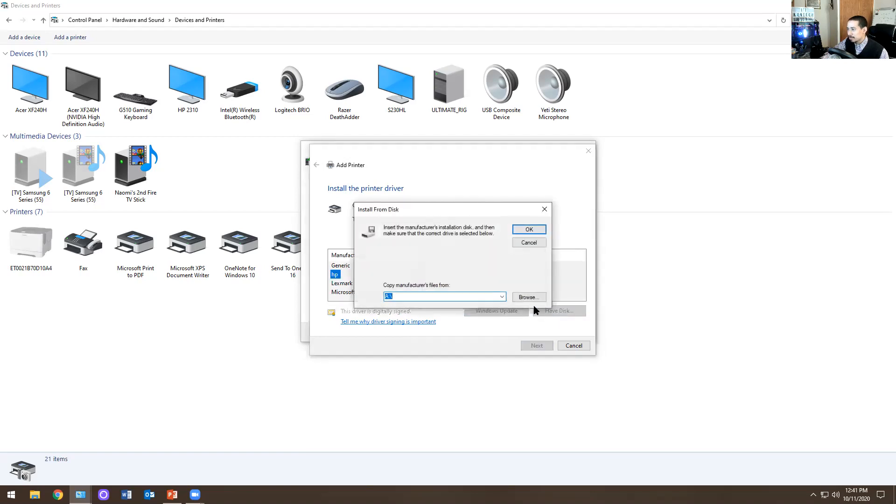
click(542, 299)
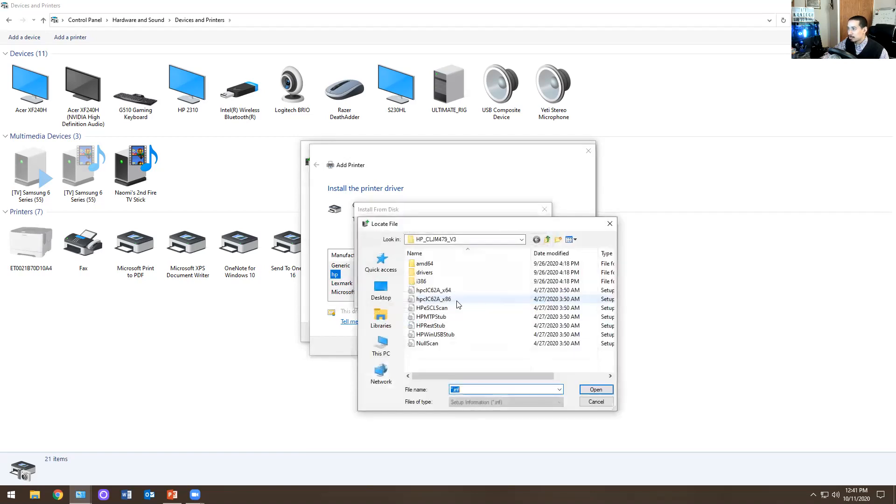
- Browse to the folder HP_CLJM479_V4 inside HP_CLJM479 on Local Disk (C:)
click(522, 240)
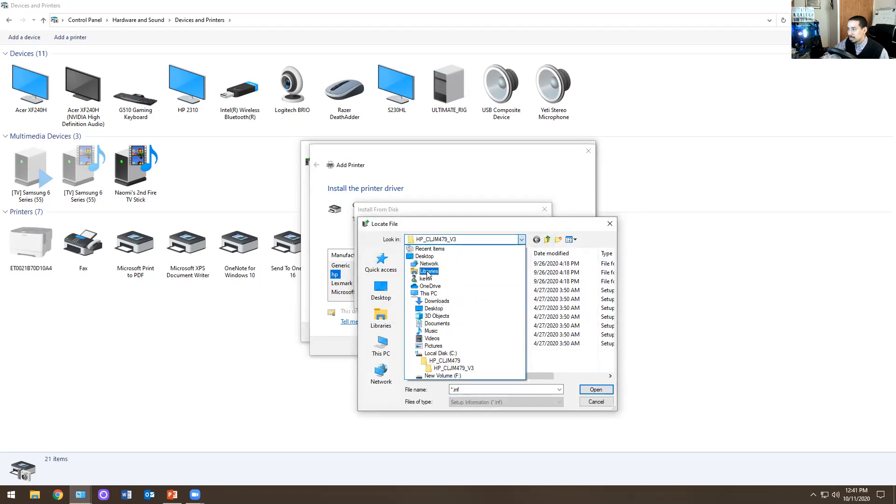
click(426, 257)
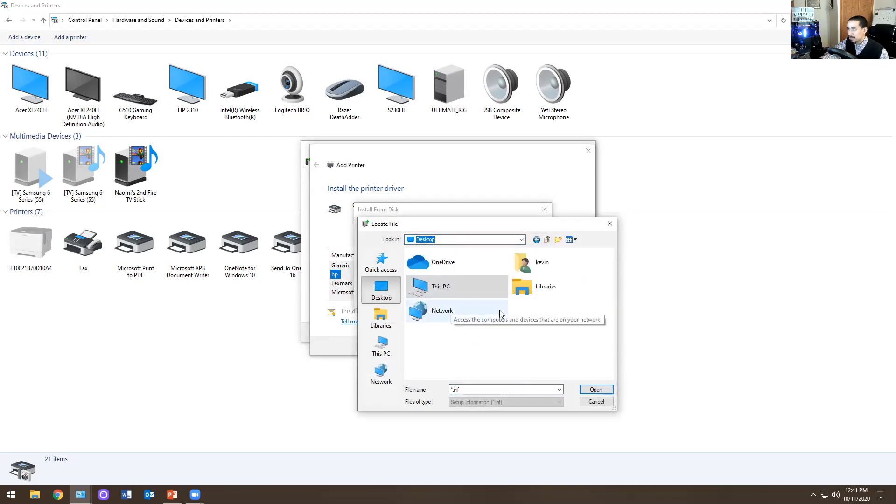
double_click(432, 286)
scroll(444, 317, down, 5)
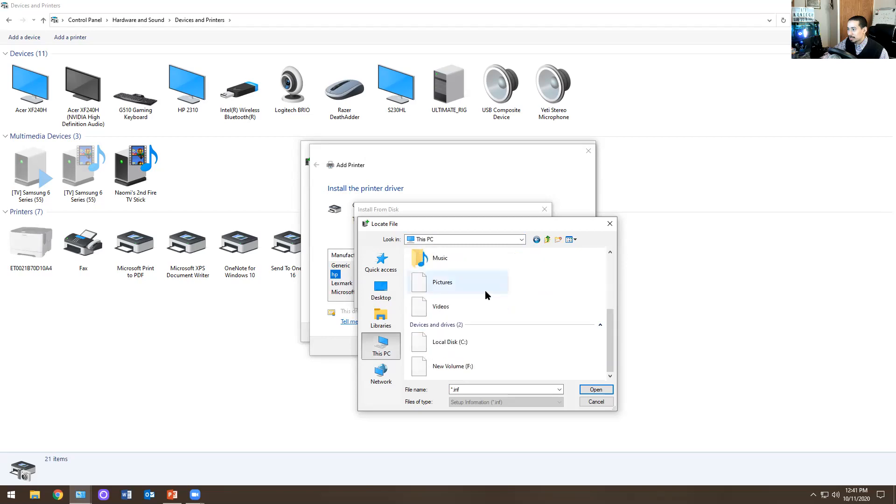
double_click(452, 344)
scroll(472, 290, down, 1)
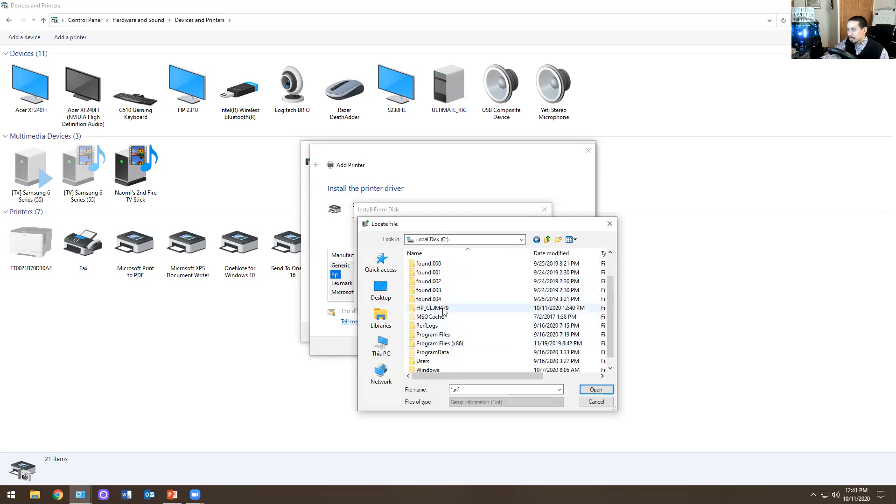
click(439, 310)
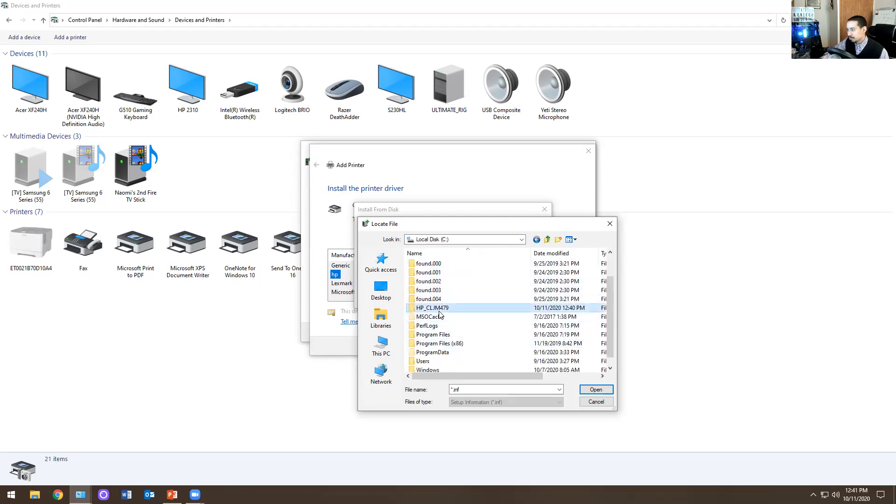
double_click(438, 309)
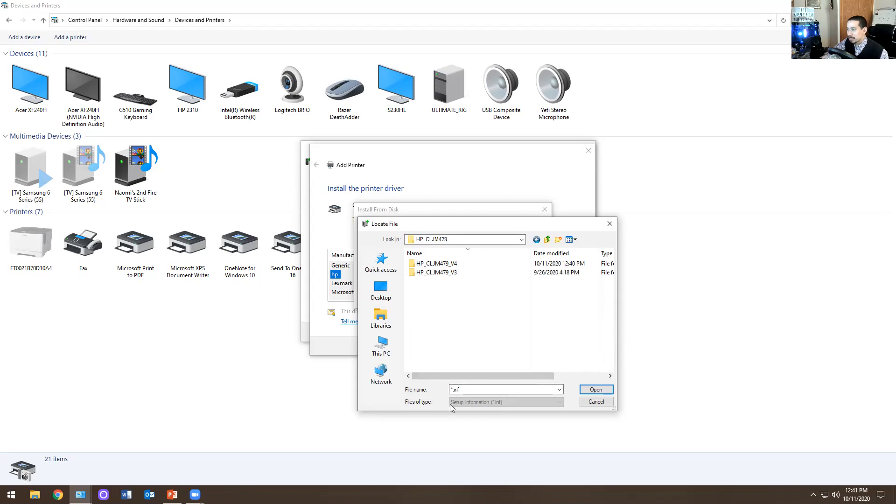
double_click(441, 264)
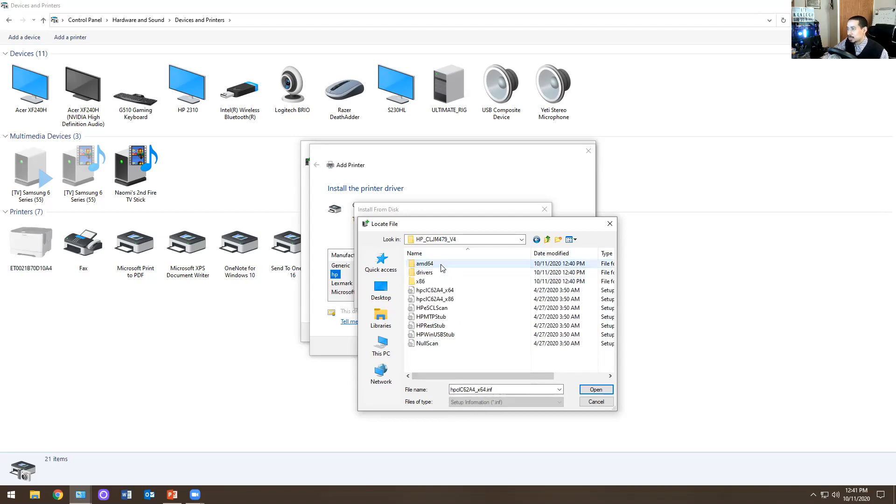
- Load the printer driver from the setup information file HPWinUSBStub
click(447, 291)
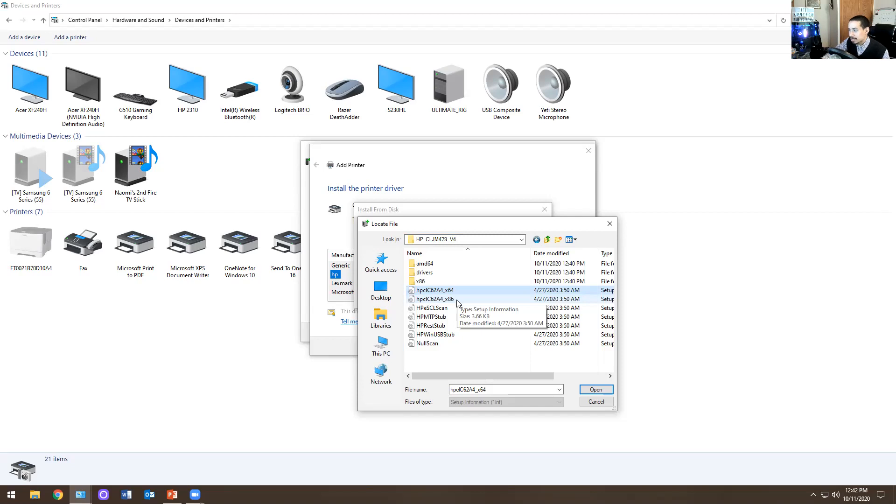
click(438, 308)
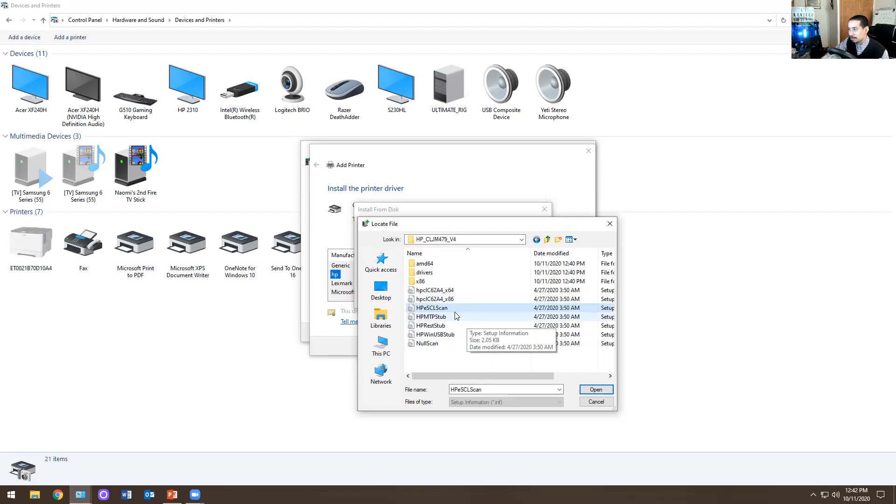
click(438, 335)
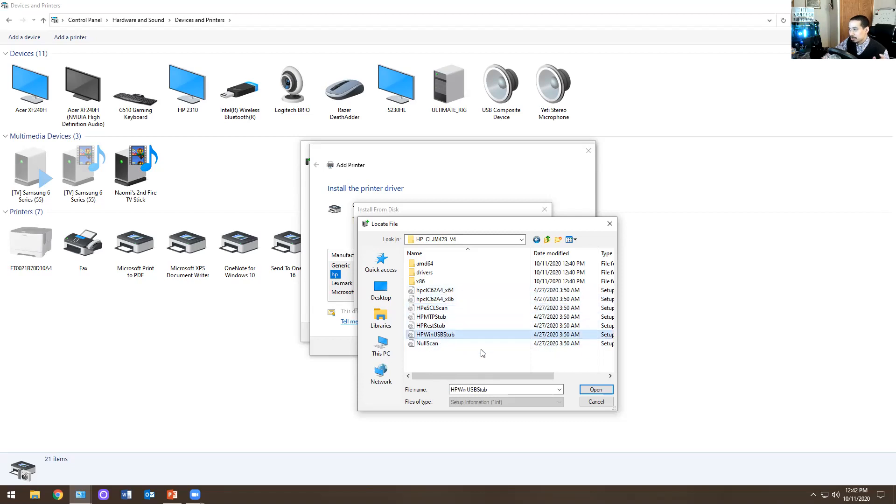
click(592, 390)
click(528, 231)
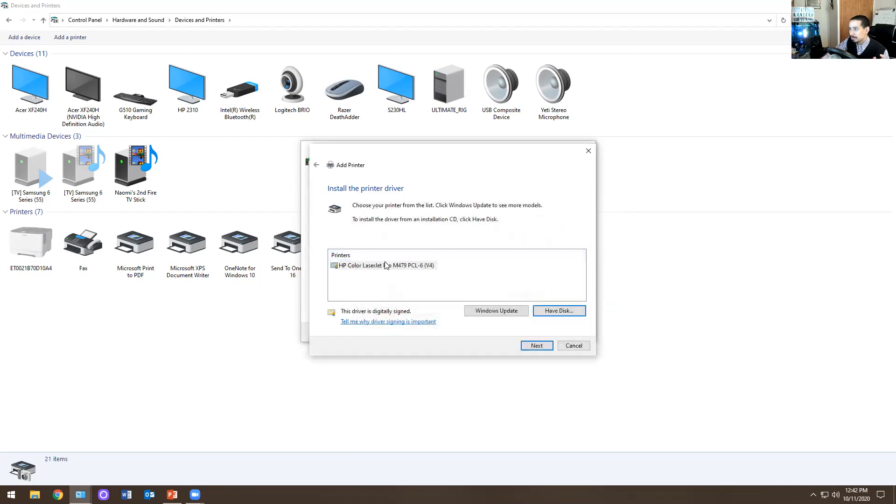
- Install the HP Color LaserJet Pro M479 PCL-6 (V4) driver with the suggested printer name
click(375, 266)
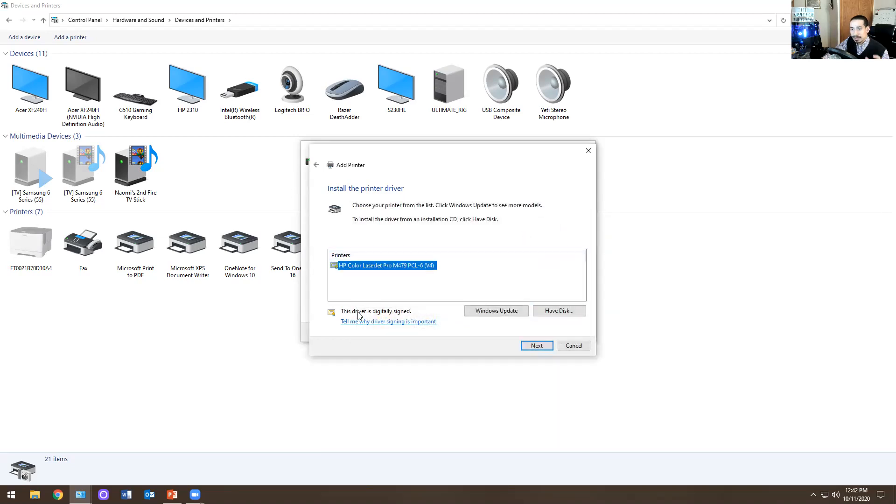
click(542, 352)
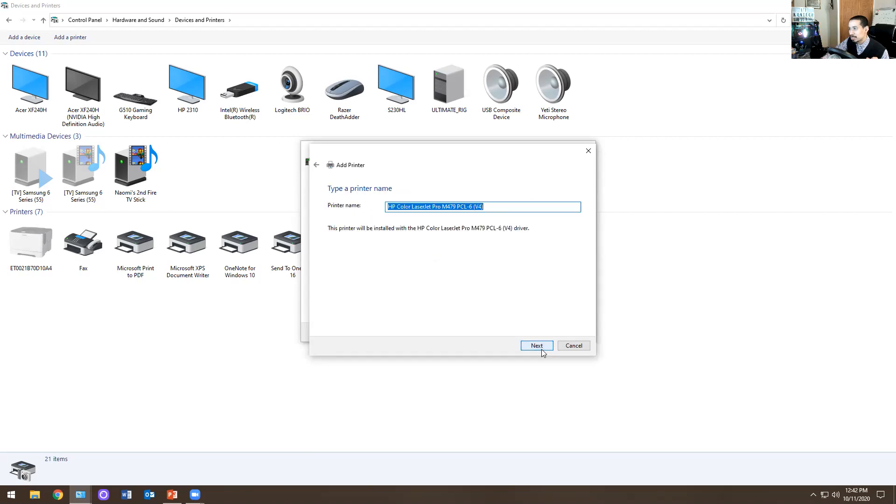
click(539, 346)
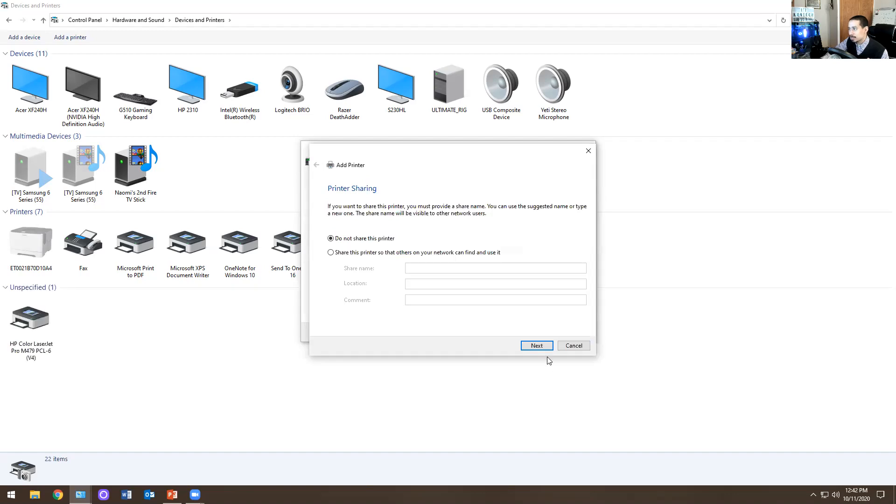
- Leave the printer unshared, and finish adding it without making it the default printer
click(531, 347)
click(364, 221)
click(533, 349)
- View the printer properties of the HP Color LaserJet Pro M479 PCL-6 (V4)
click(400, 250)
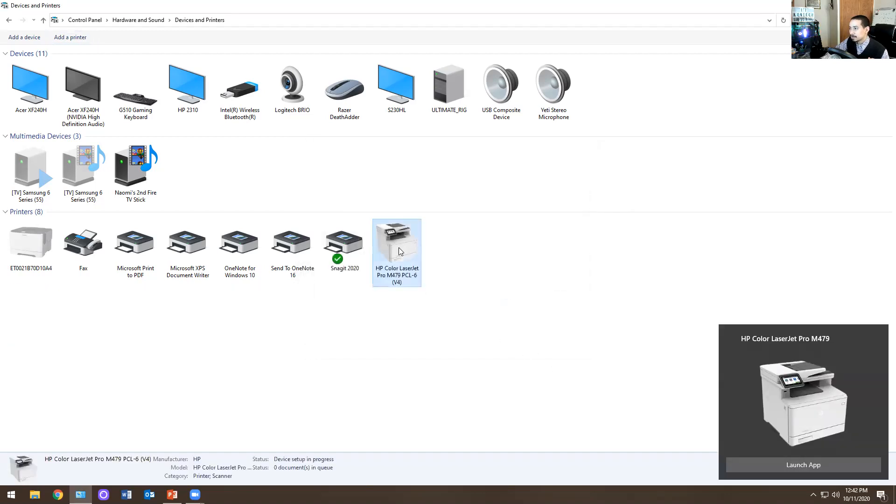
right_click(406, 238)
click(439, 299)
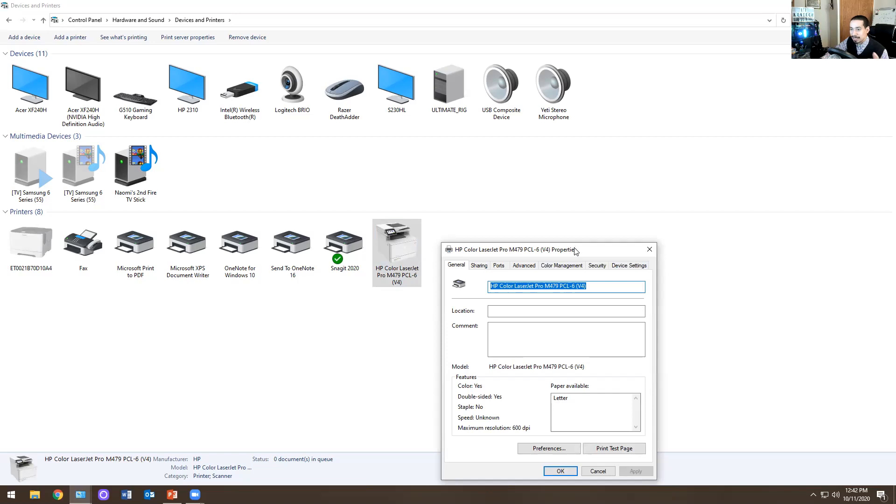
drag(575, 249, 538, 155)
click(617, 154)
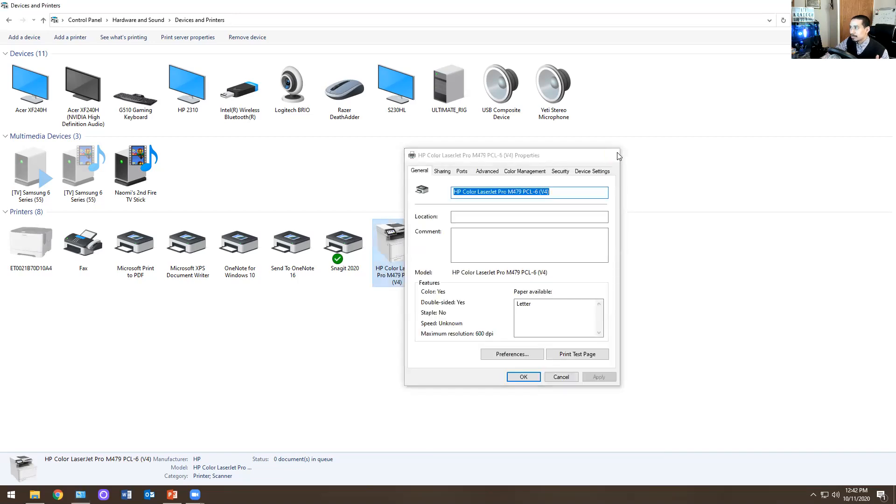
right_click(394, 248)
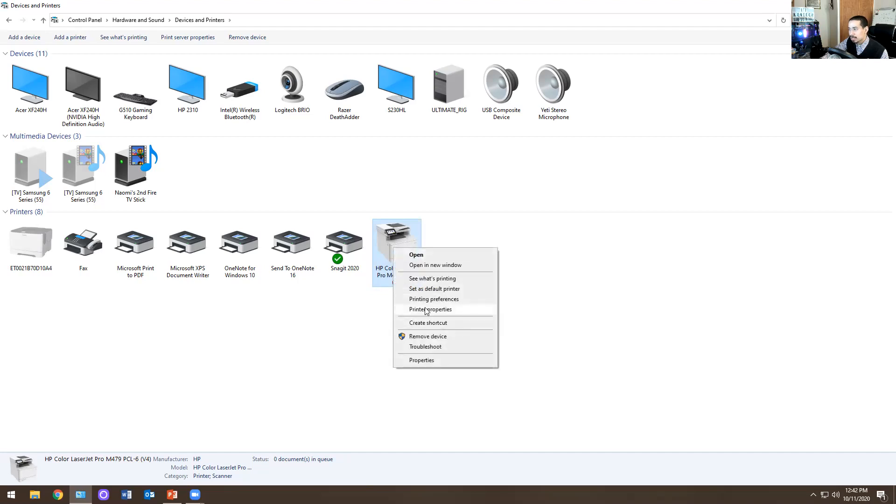
click(427, 311)
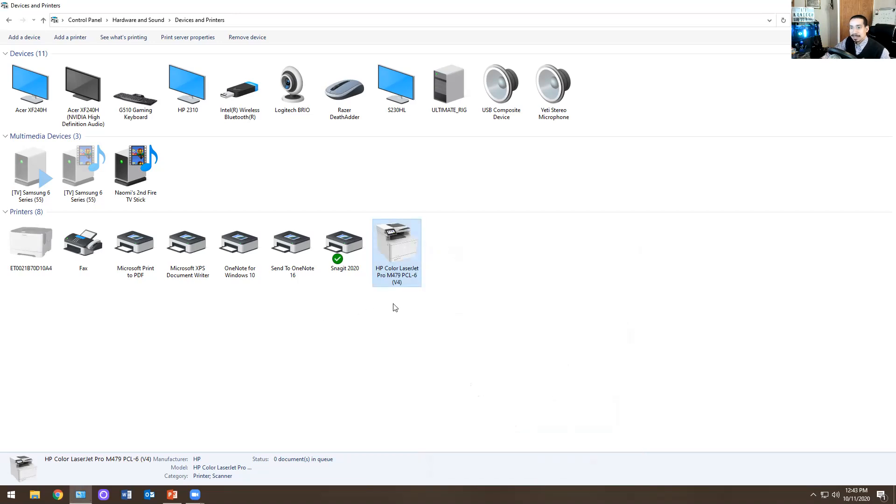
- Set the HP Color LaserJet Pro M479 PCL-6 (V4) as the default printer, and view its device properties
right_click(402, 256)
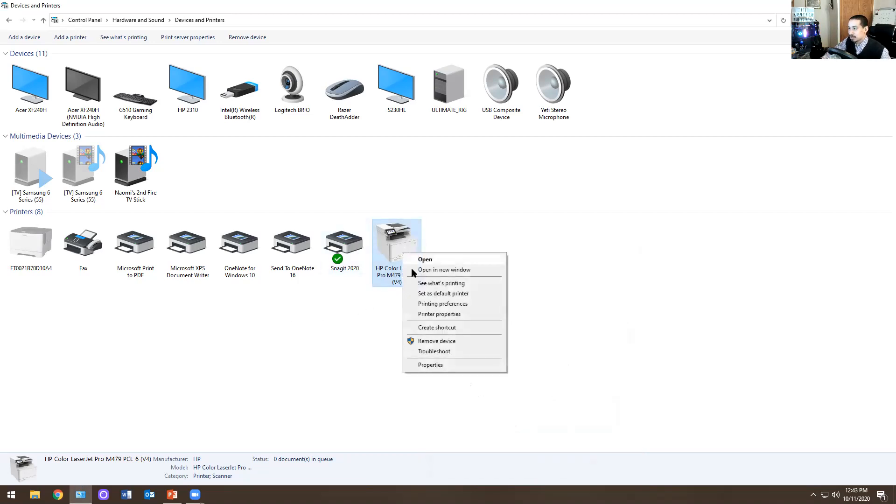
click(419, 293)
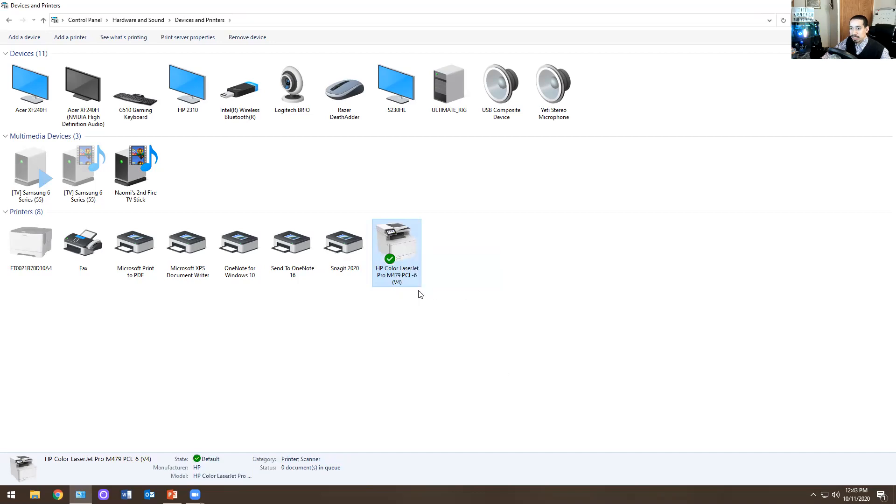
right_click(398, 260)
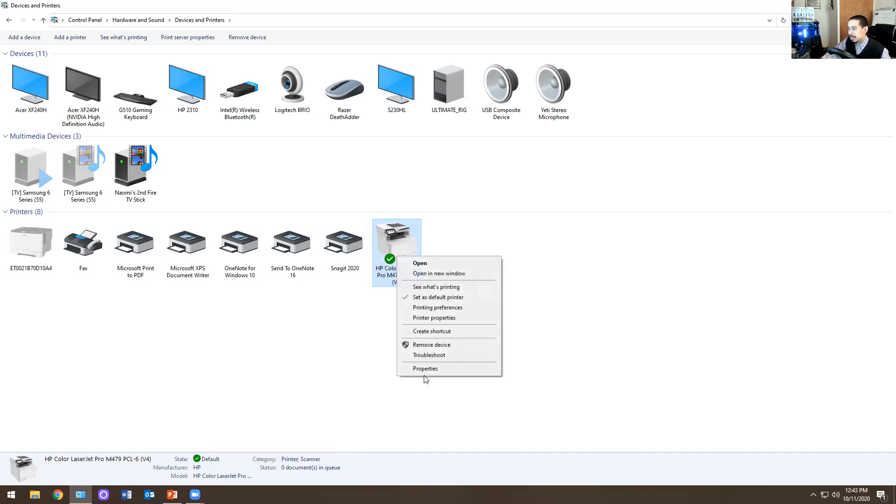
click(423, 369)
click(275, 335)
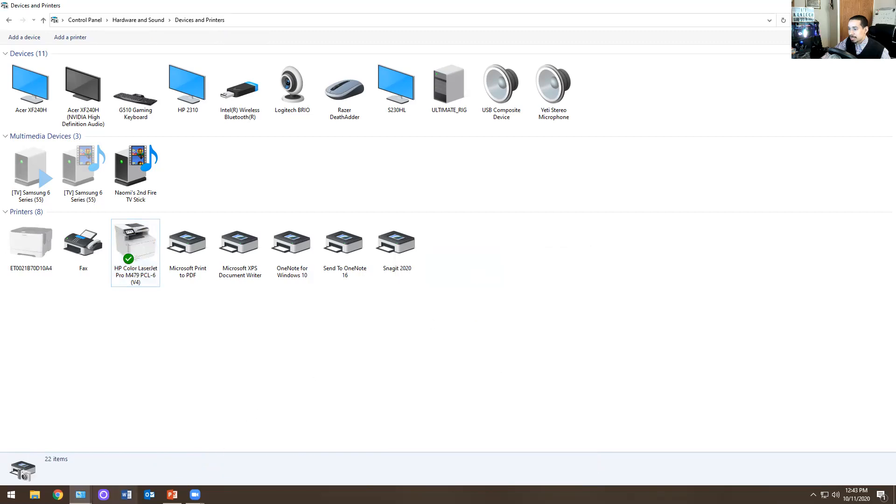
mouse_move(80, 495)
click(150, 448)
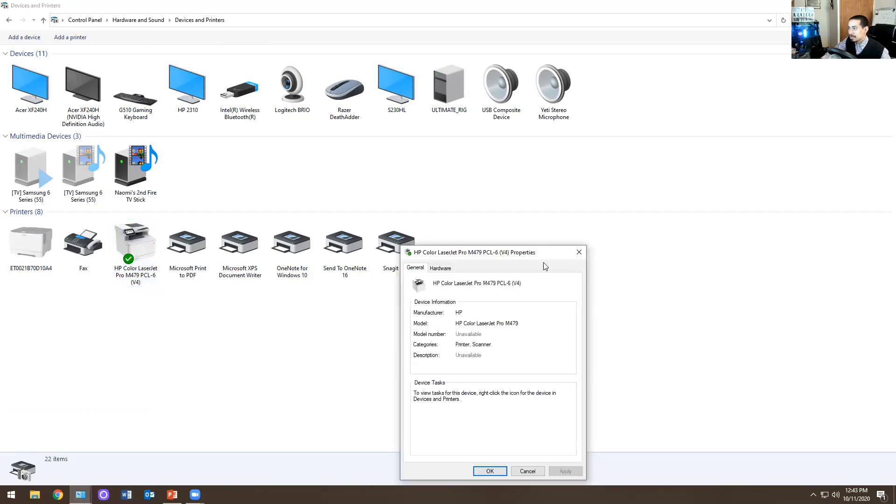
click(576, 250)
- Examine the HP Color LaserJet's print queue and its document commands, and close the queue
click(143, 241)
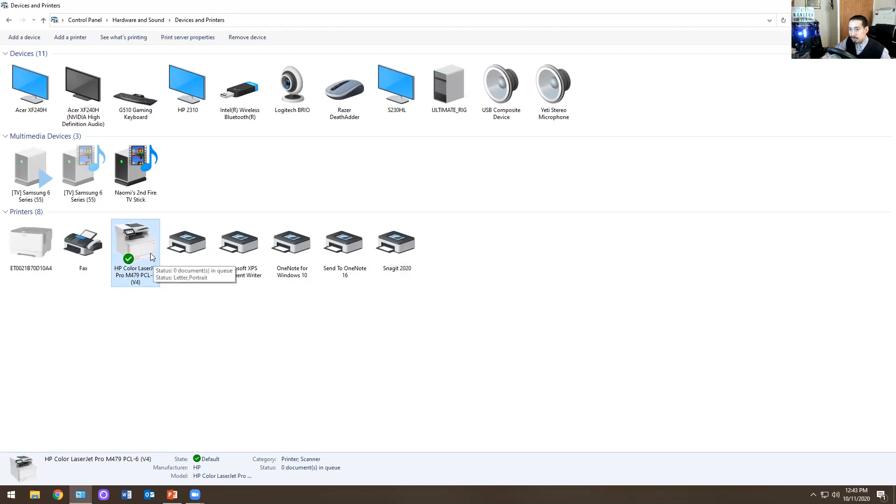
click(124, 37)
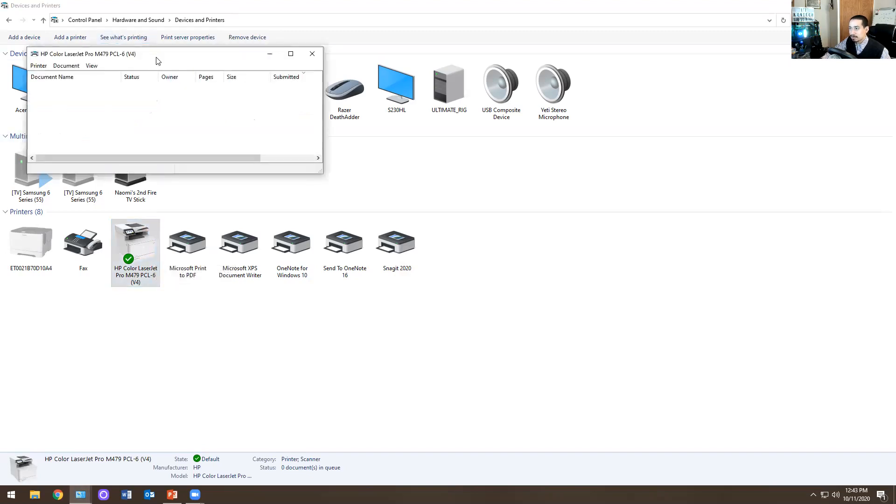
drag(157, 60, 432, 210)
click(342, 215)
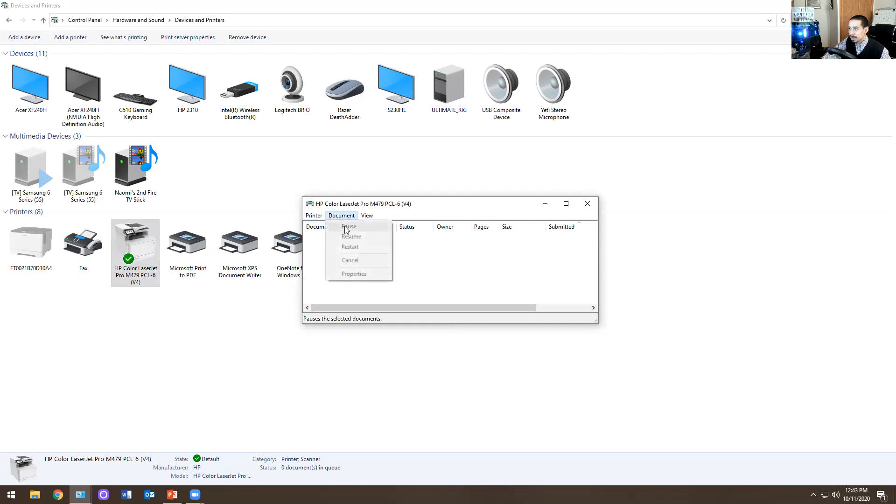
click(588, 203)
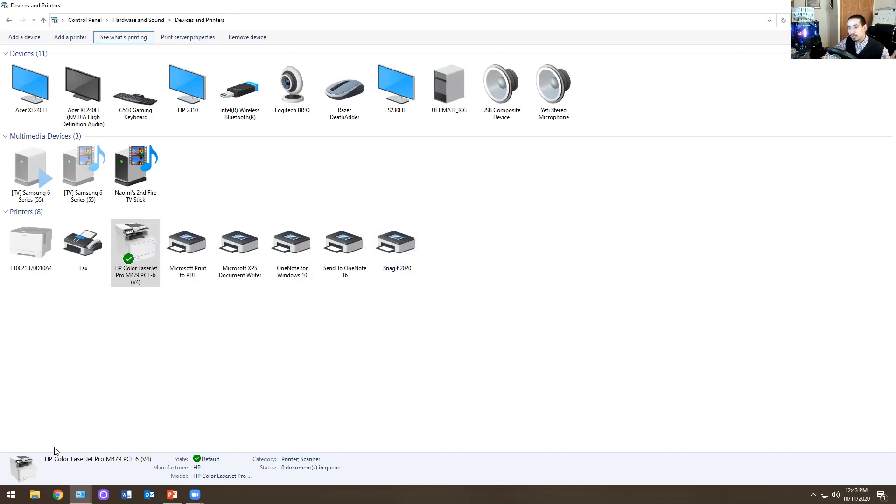
- Locate the Services shortcut in Windows Administrative Tools and open it as administrator
click(11, 495)
text(serv)
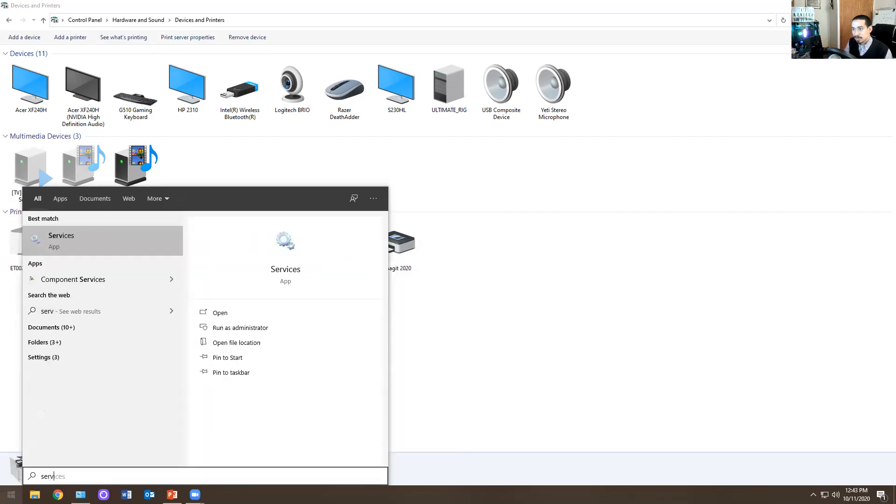
click(233, 343)
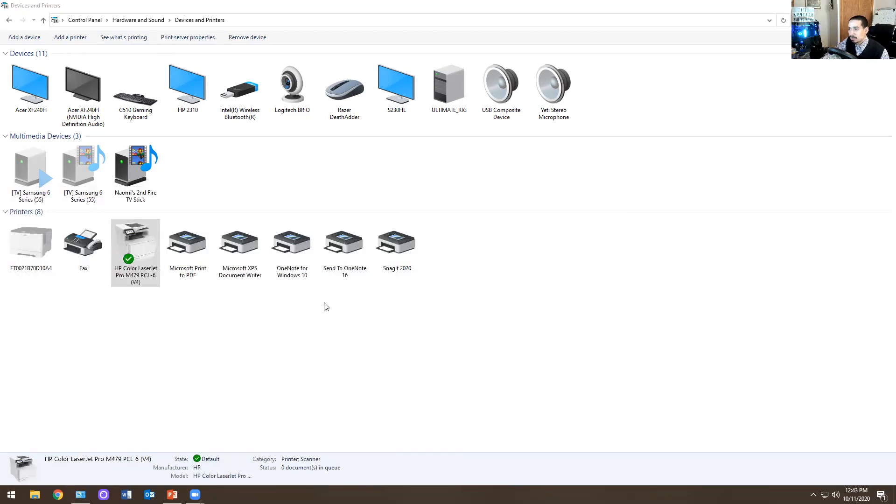
right_click(292, 340)
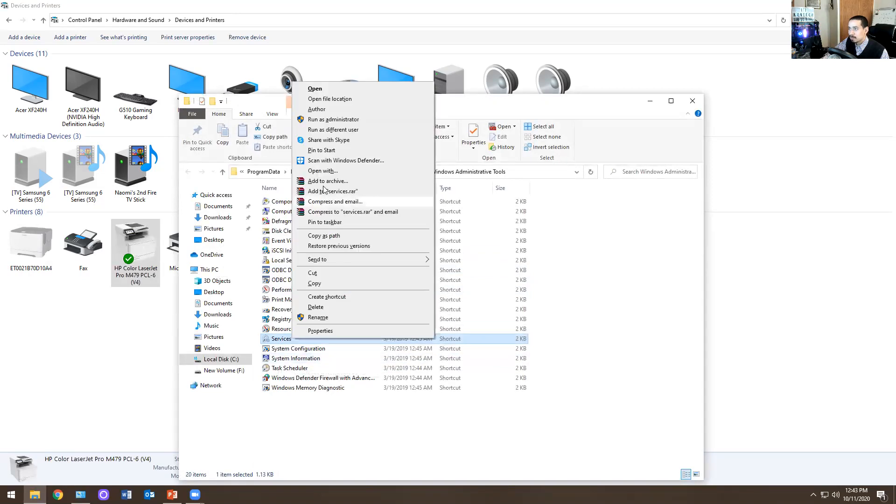
click(334, 120)
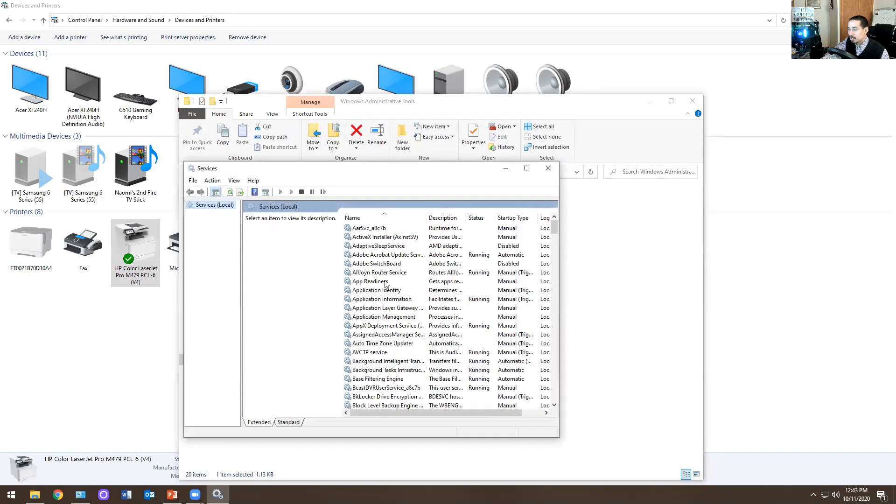
- View the properties of the Print Spooler service, and close the Services console
click(396, 281)
text(pr)
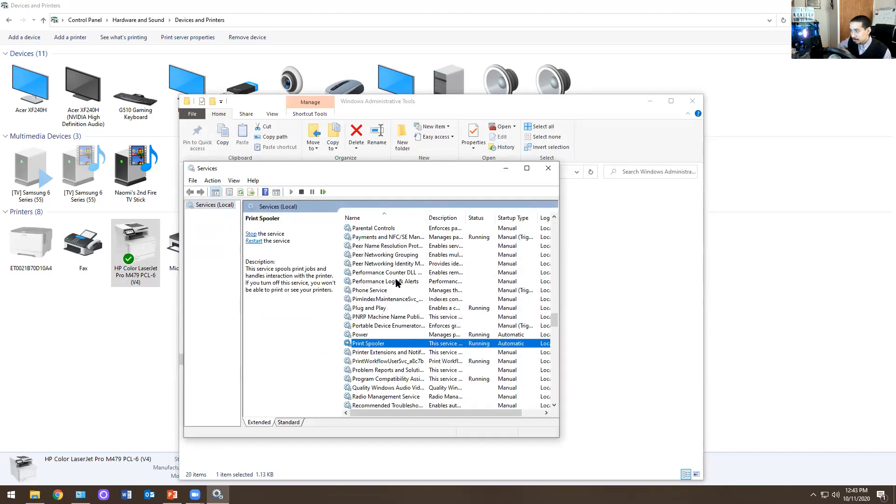
double_click(373, 343)
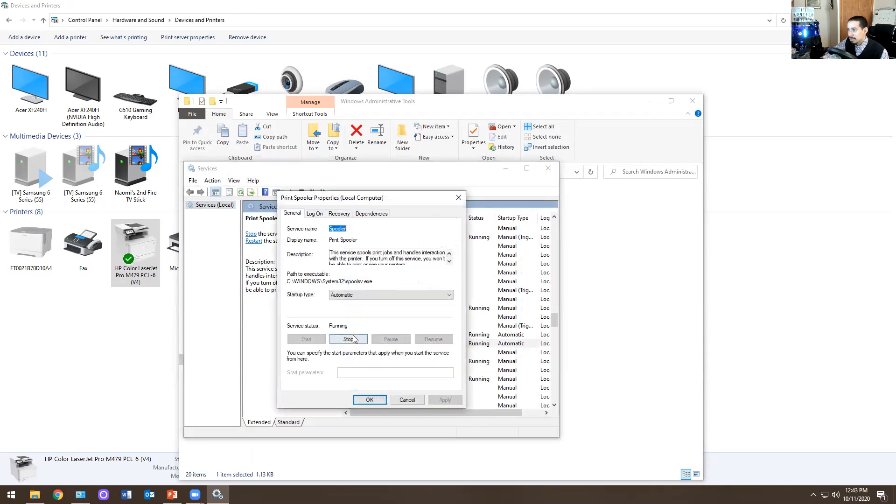
click(411, 401)
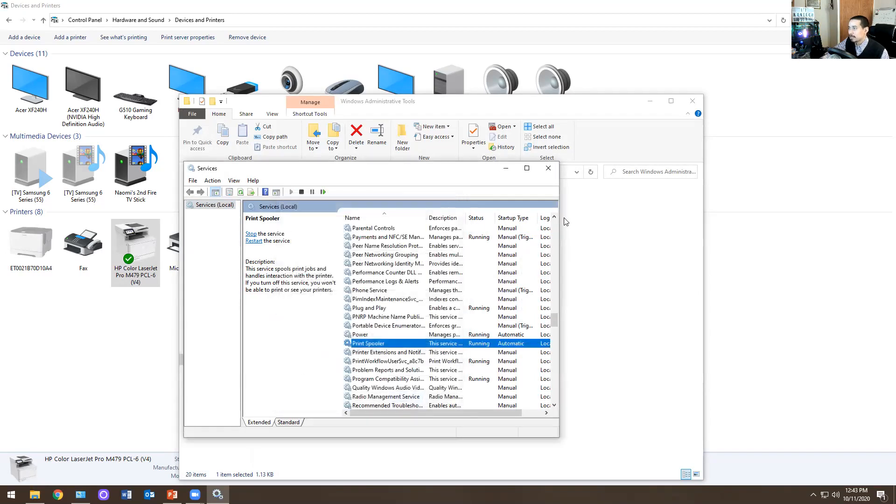
click(554, 171)
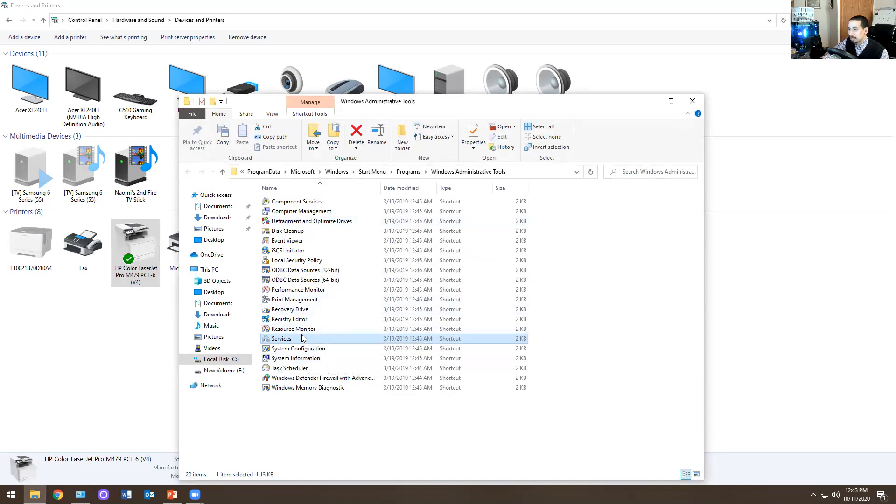
- Reopen the Services console and stop the Print Spooler service from its properties
double_click(382, 340)
click(403, 293)
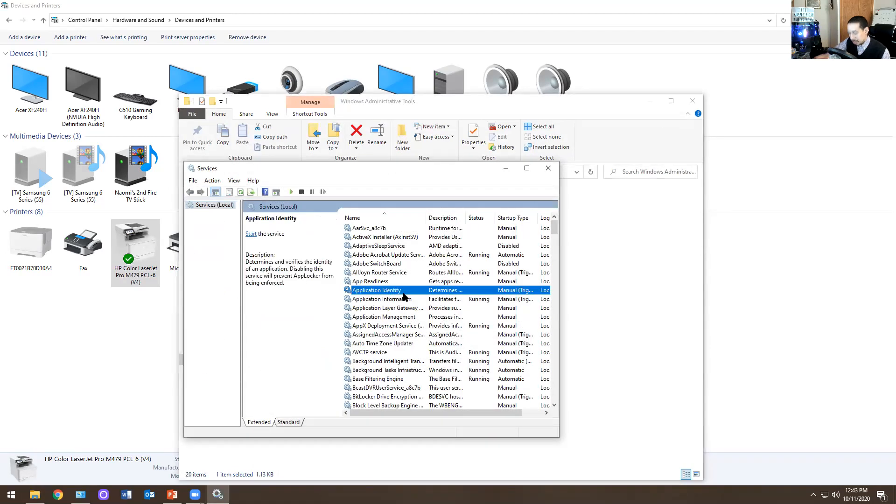
text(pr)
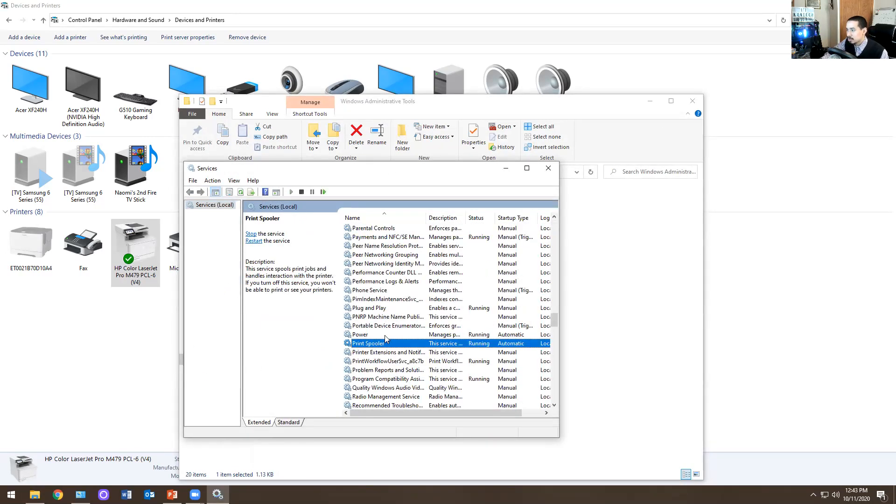
double_click(386, 345)
click(349, 340)
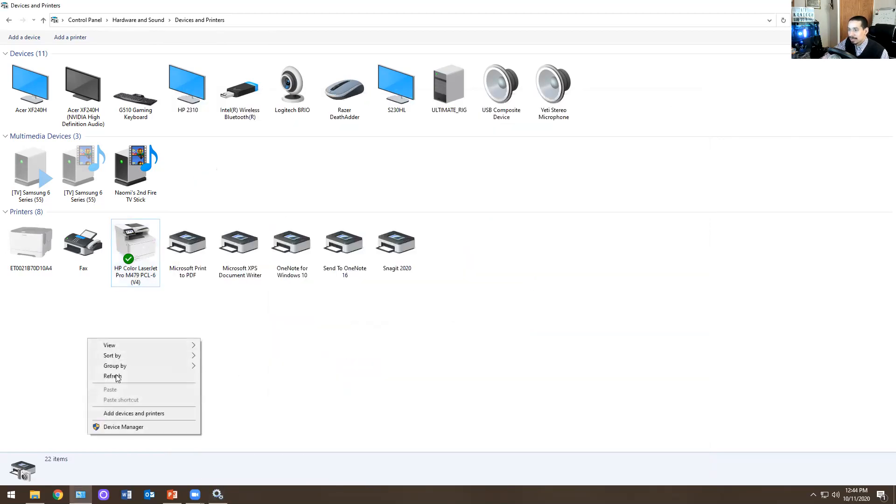
- Check the printer list in Devices and Printers by leaving the page and returning to it
click(115, 376)
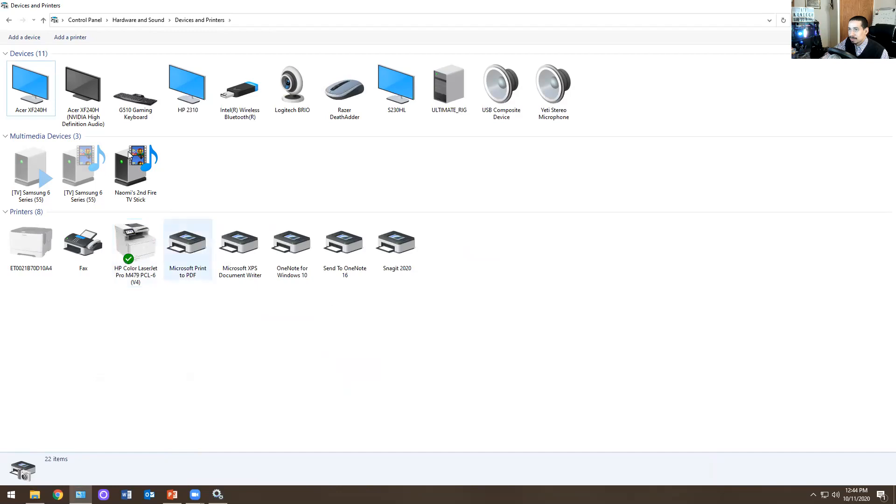
click(8, 20)
click(24, 20)
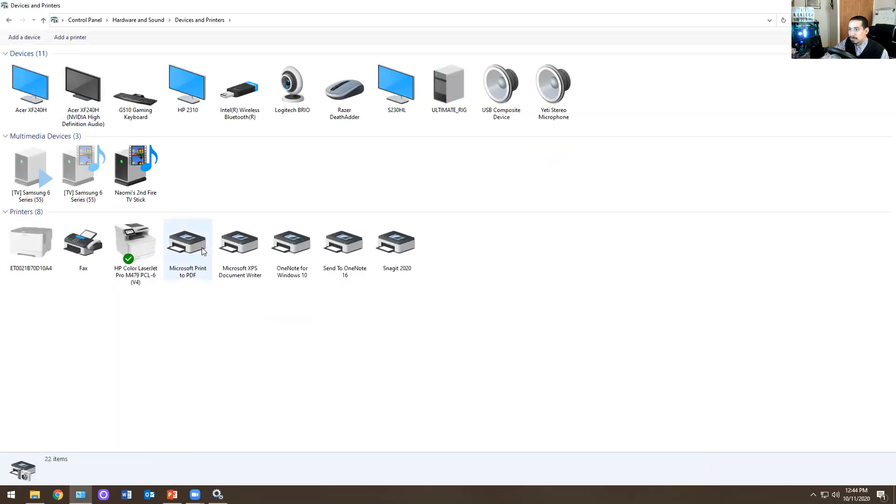
- Start the Print Spooler service from its properties, and close the Services console
click(218, 495)
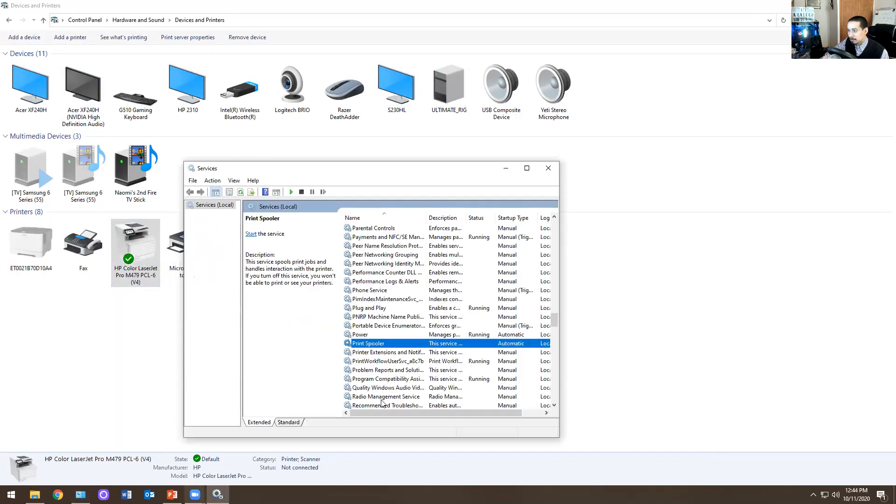
double_click(393, 345)
click(307, 340)
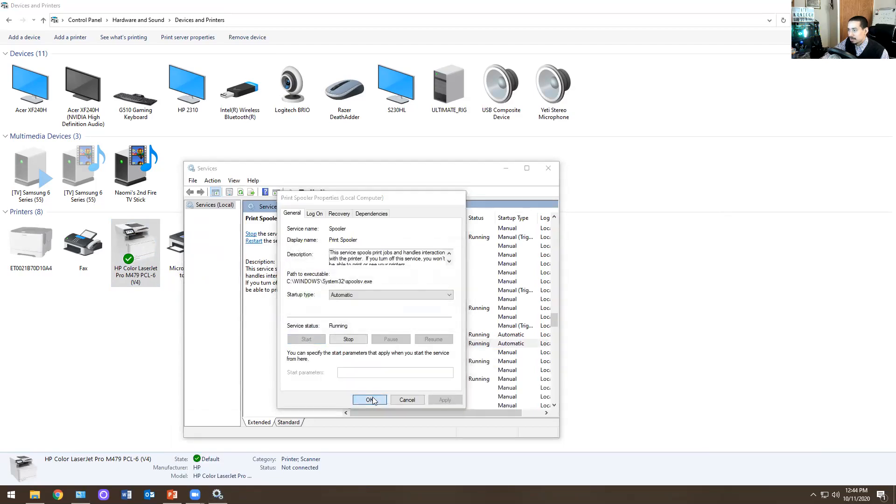
click(370, 400)
click(548, 169)
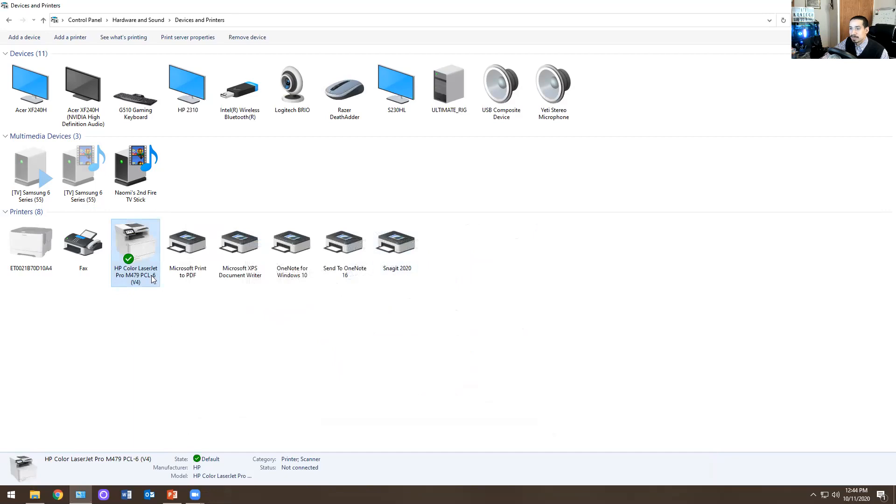
- Examine the port list in the HP Color LaserJet Pro M479 PCL-6 (V4) printer properties, widening the port name column
right_click(148, 250)
click(179, 312)
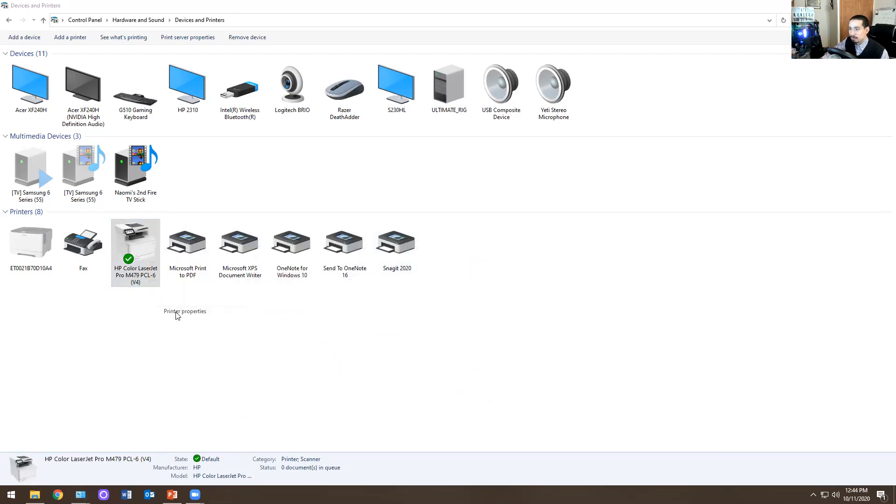
click(236, 266)
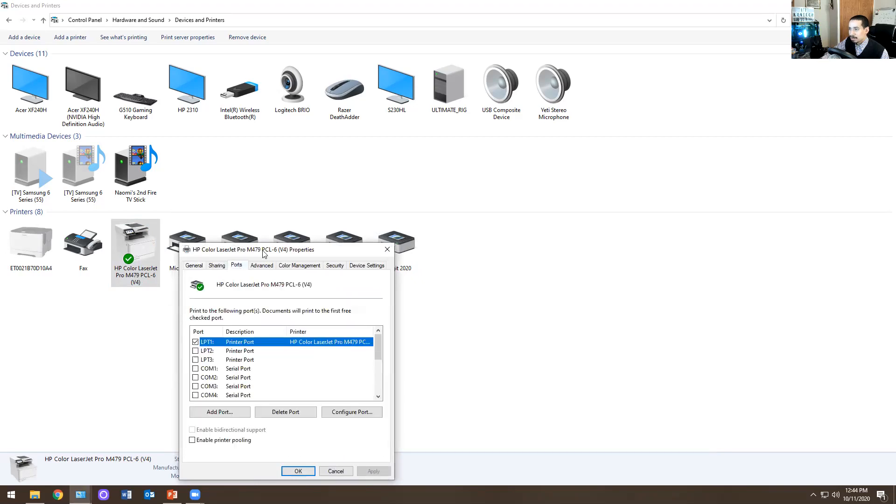
drag(267, 252, 474, 115)
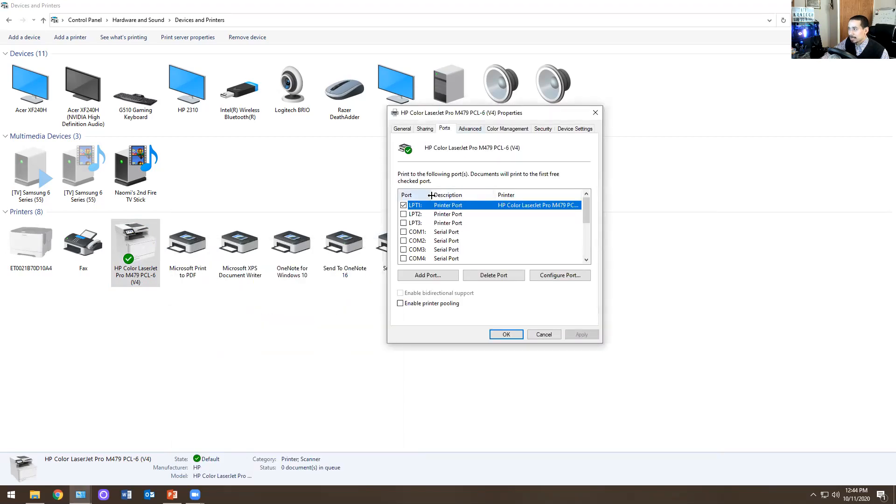
drag(431, 195, 453, 195)
scroll(509, 239, down, 2)
scroll(497, 251, up, 2)
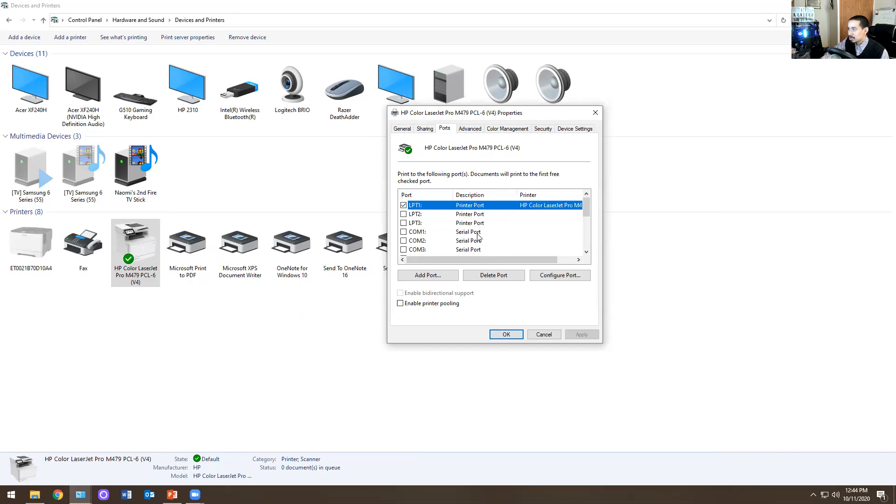
- Examine the printer address and port name entries for a new Standard TCP/IP Port, and cancel out of the printer properties
click(426, 275)
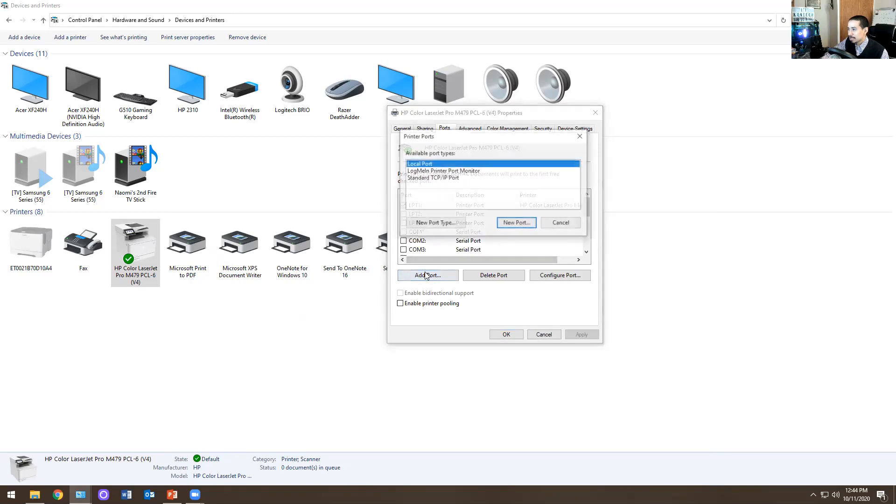
click(449, 179)
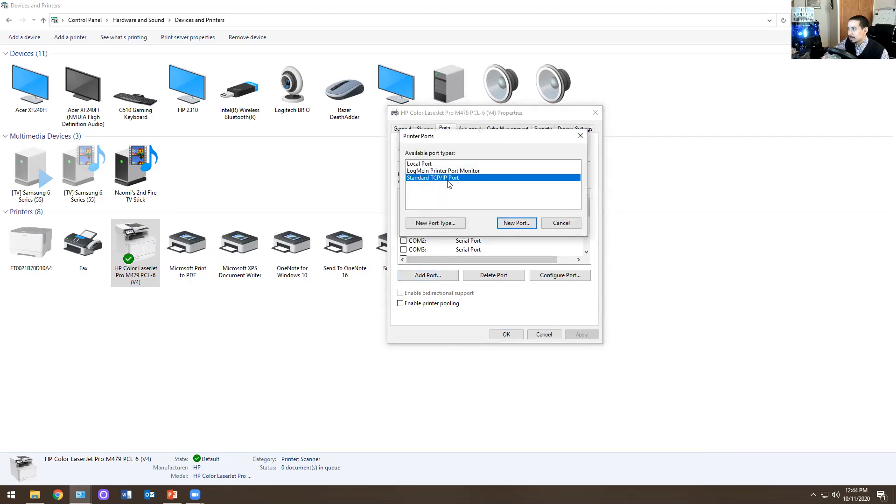
click(517, 223)
click(621, 327)
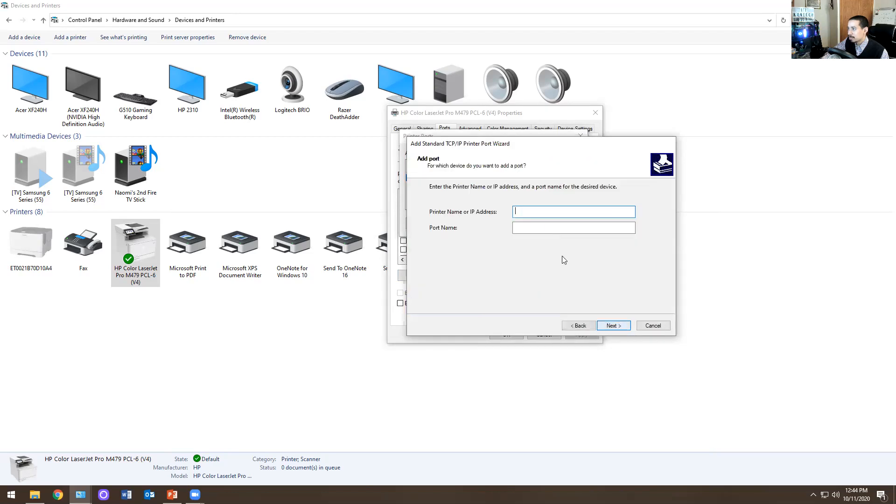
click(544, 228)
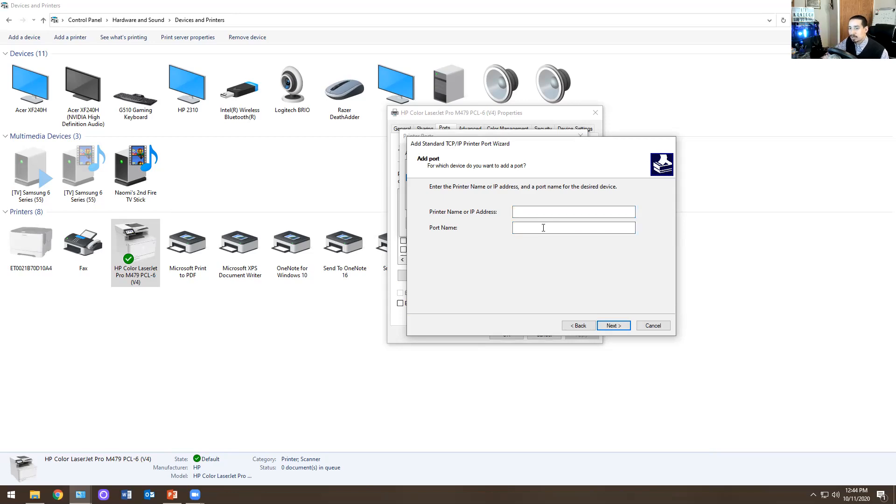
click(651, 326)
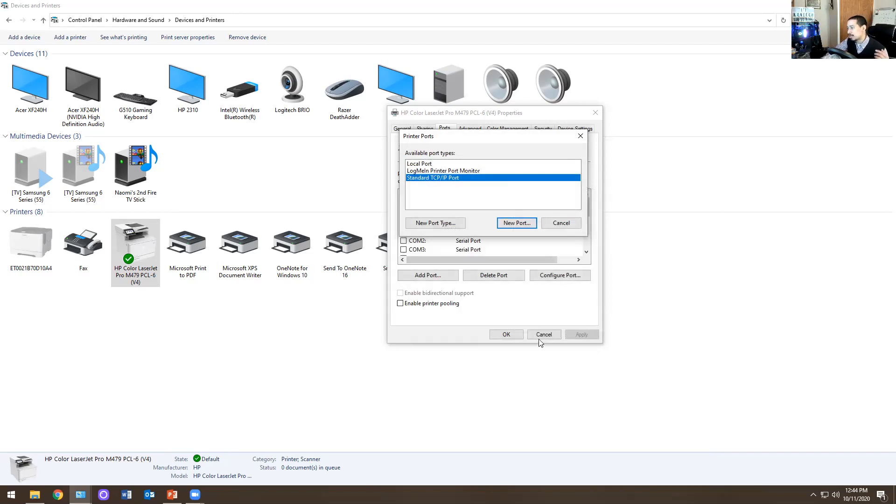
click(559, 224)
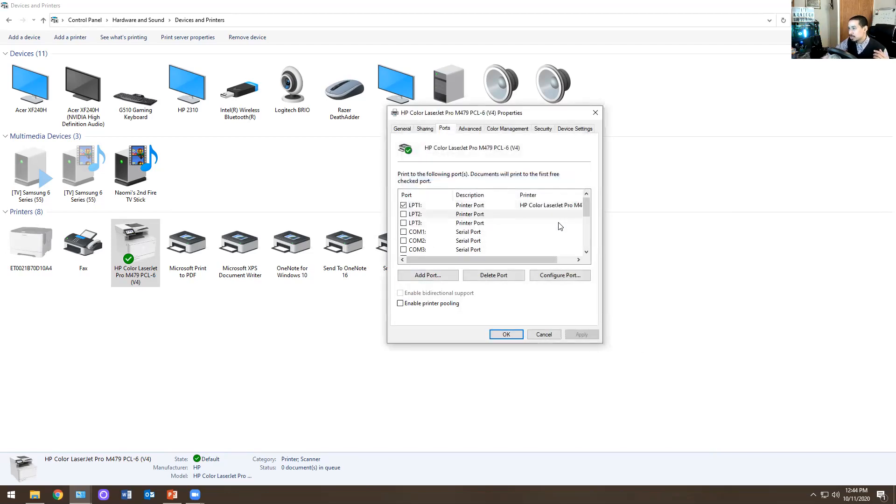
click(546, 335)
- Try sharing the HP Color LaserJet Pro M479 PCL-6 (V4) from its printer properties, and turn sharing off again
click(46, 245)
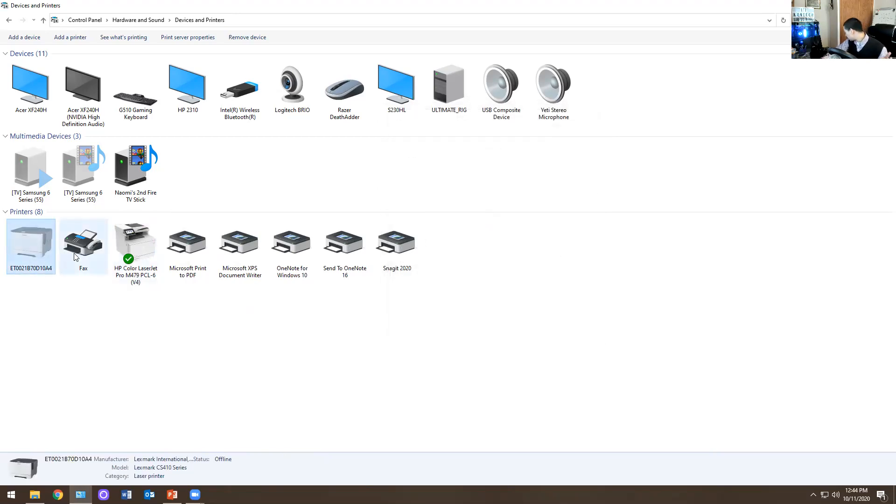
click(144, 249)
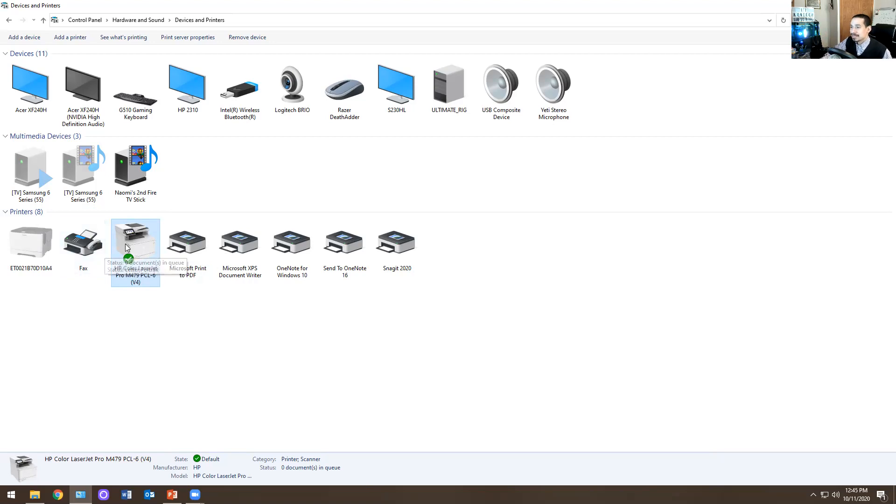
right_click(139, 240)
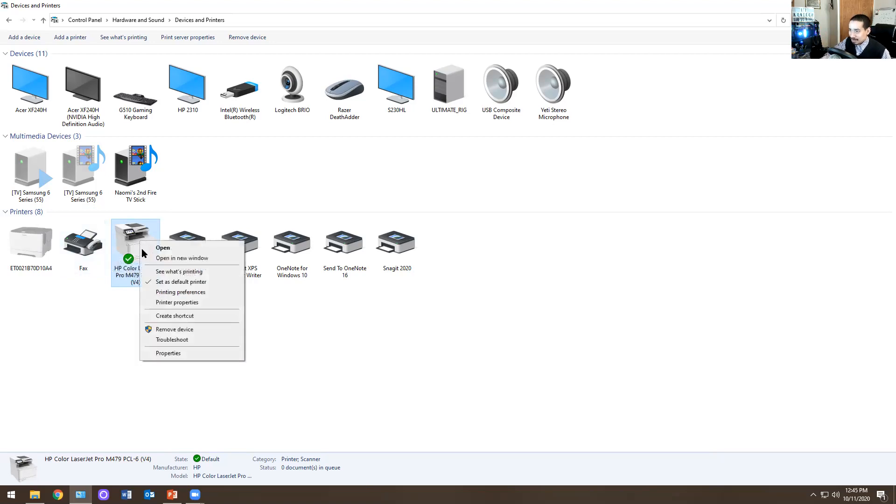
click(178, 302)
click(210, 265)
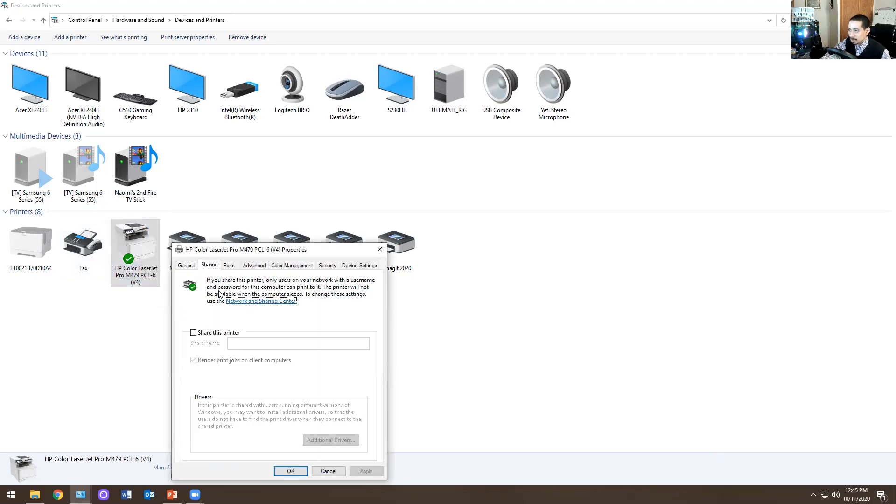
click(194, 334)
click(194, 333)
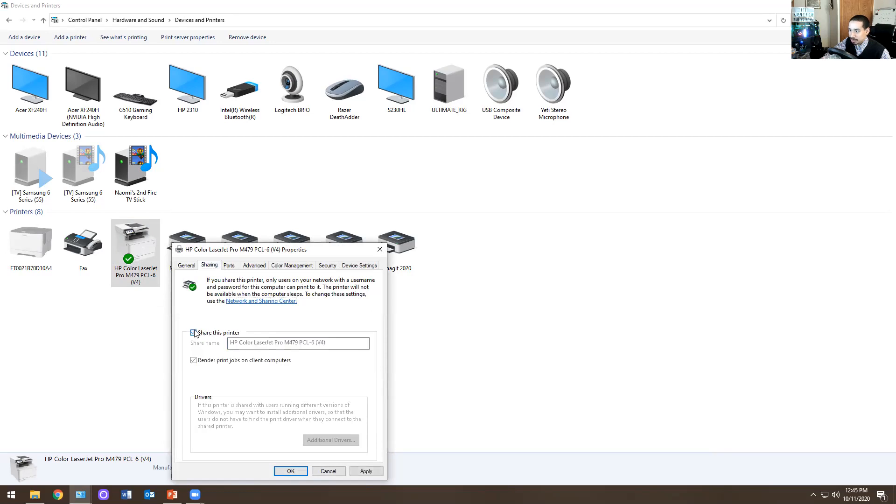
click(194, 333)
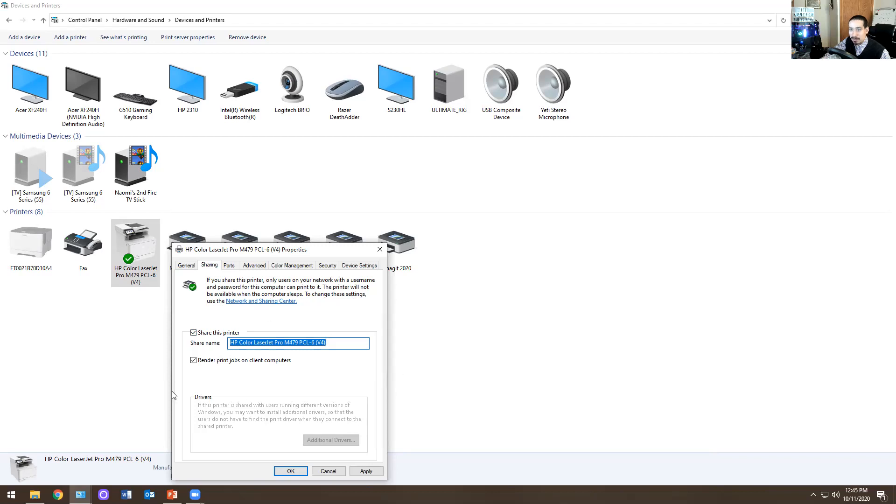
click(201, 333)
- Examine the advanced settings and the list of available drivers in the HP Color LaserJet Pro M479 PCL-6 (V4) printer properties
click(252, 266)
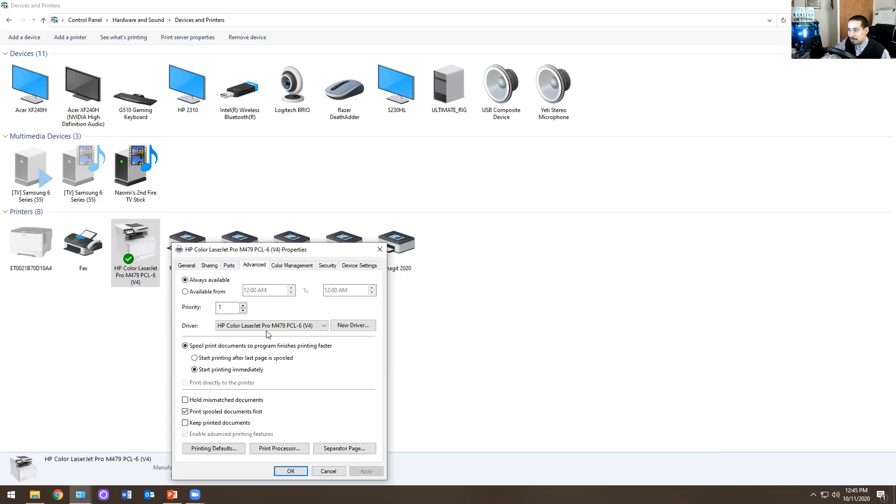
drag(291, 252, 293, 251)
drag(444, 125, 438, 134)
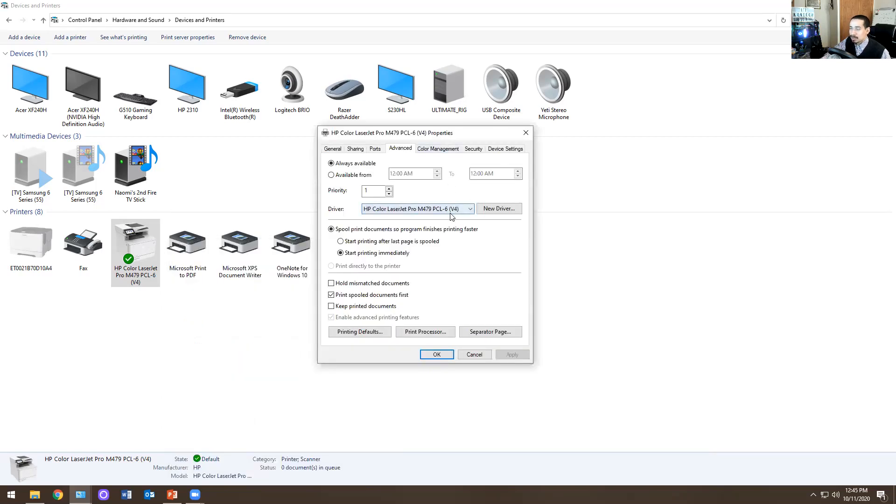
click(451, 211)
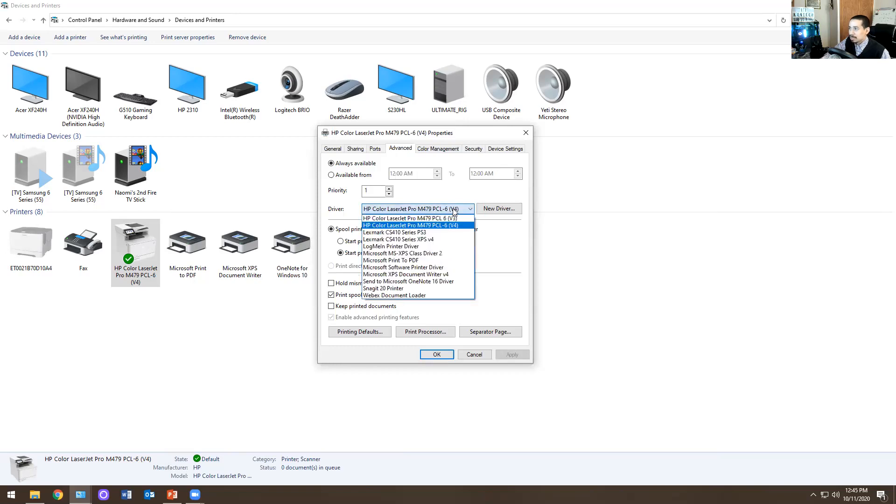
click(498, 240)
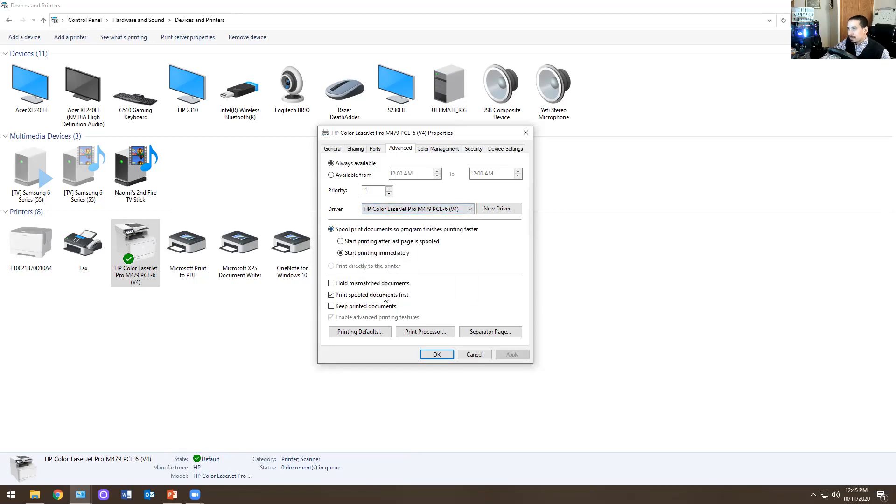
- Examine the printer's color management and security settings, including the permissions for ALL APPLICATION PACKAGES
click(424, 148)
click(473, 150)
click(367, 181)
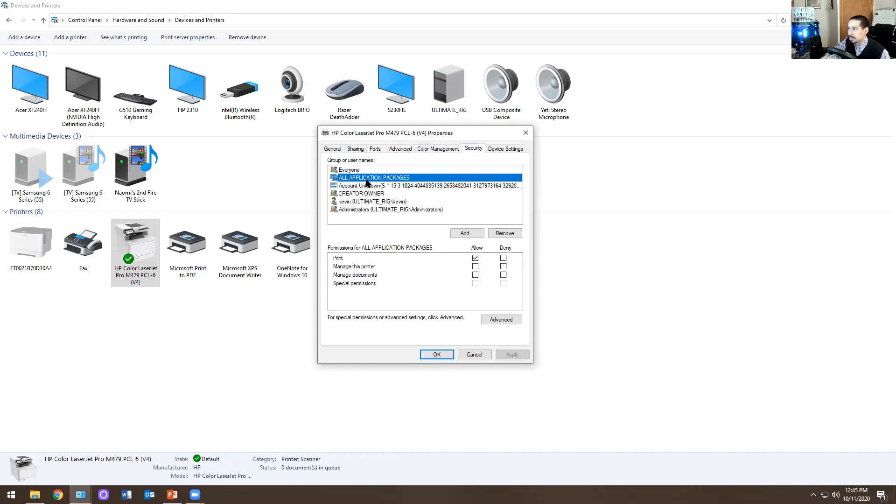
- Set the printer's Duplex Unit to Installed in its device settings, apply the change, and close the properties
click(505, 148)
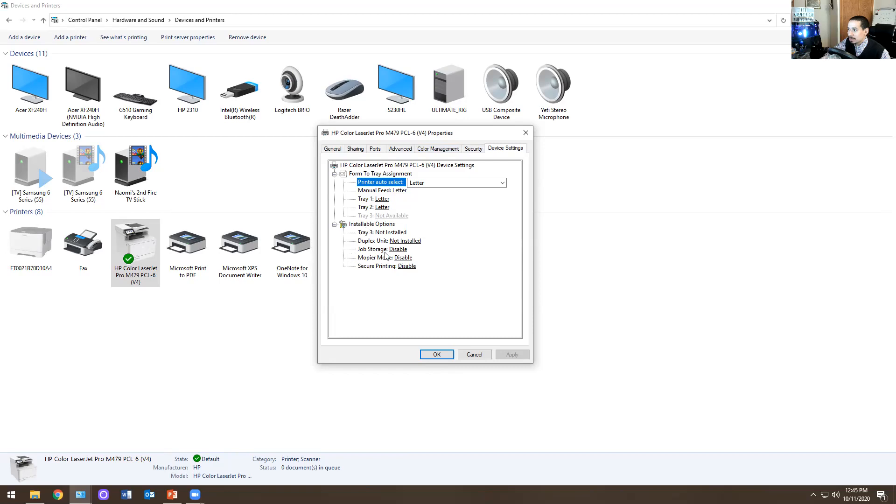
click(399, 243)
click(432, 241)
click(411, 258)
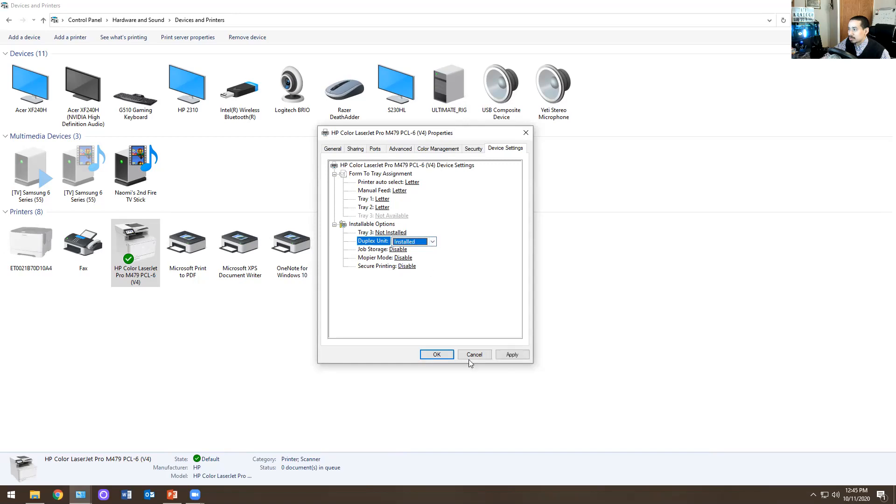
click(512, 354)
click(438, 354)
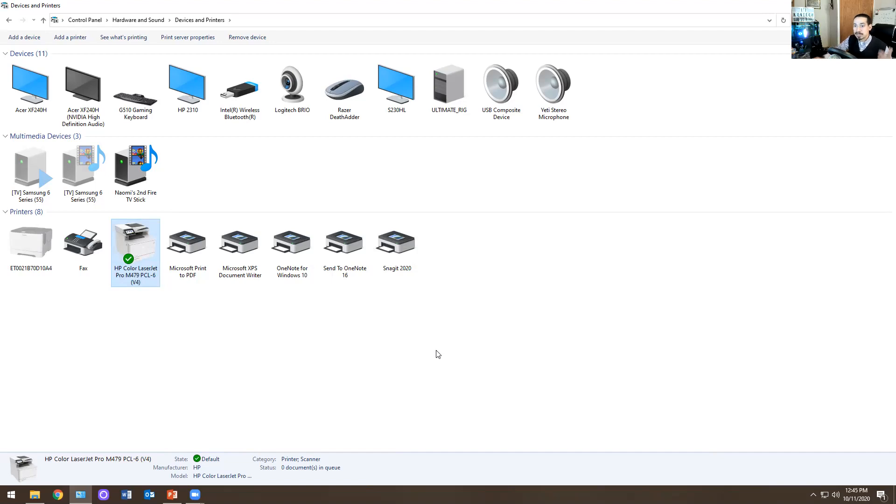
- Check the installable options in the HP Color LaserJet Pro M479 device settings again, and close the properties
right_click(132, 245)
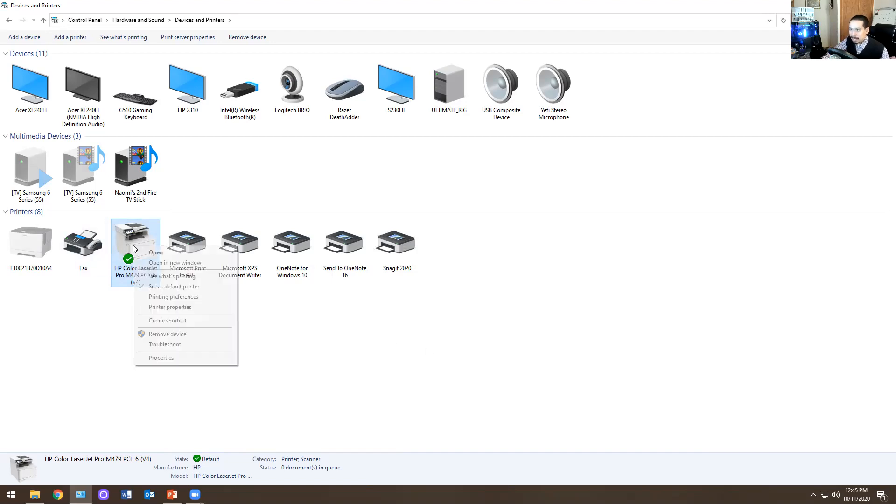
click(183, 308)
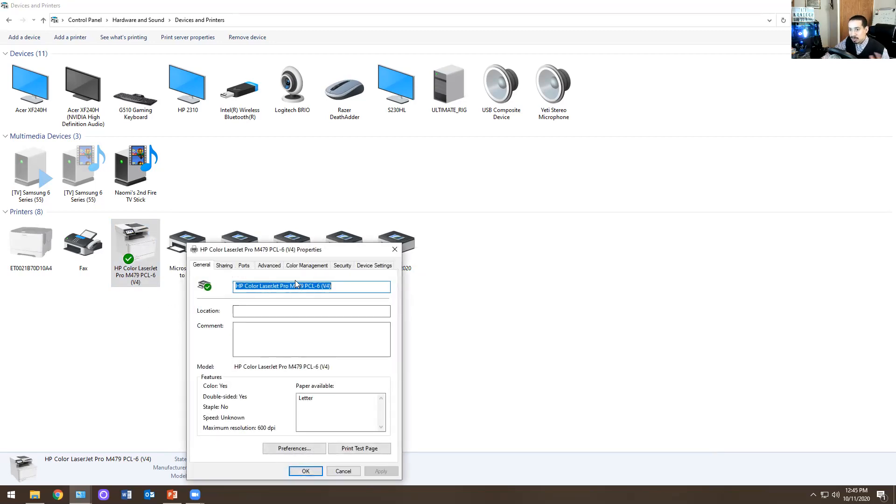
click(377, 266)
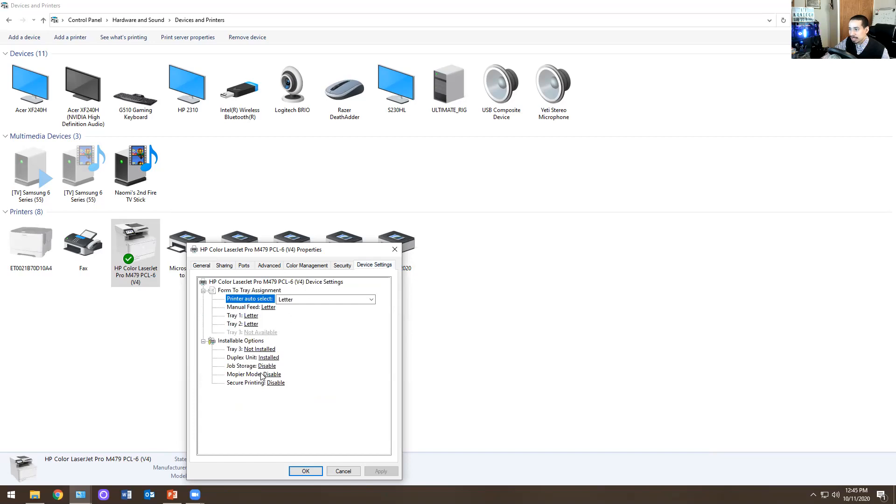
click(393, 253)
- Open 2021_Salary_Guide_Technology_NA.pdf in Adobe Acrobat Reader and bring up its print settings
click(35, 495)
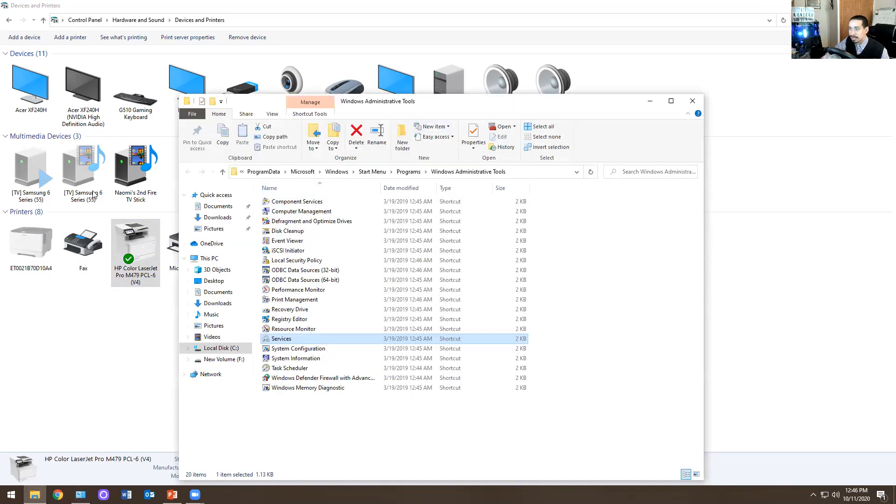
drag(451, 100, 0, 108)
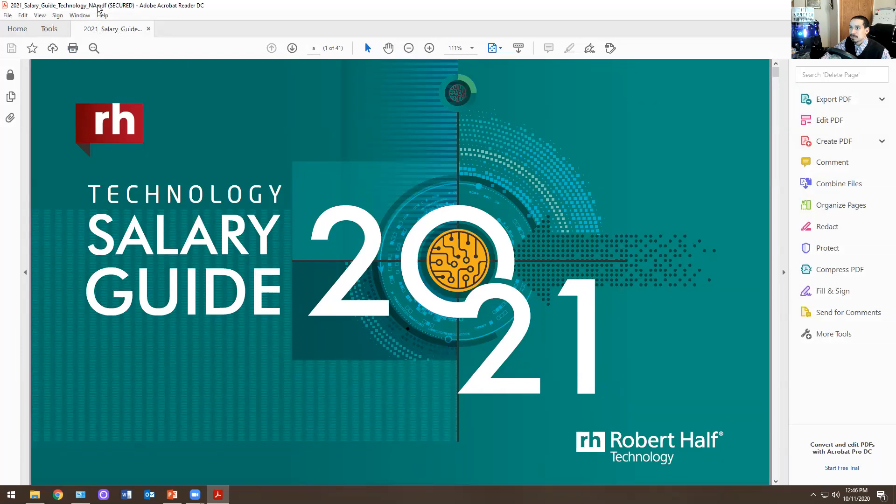
click(73, 48)
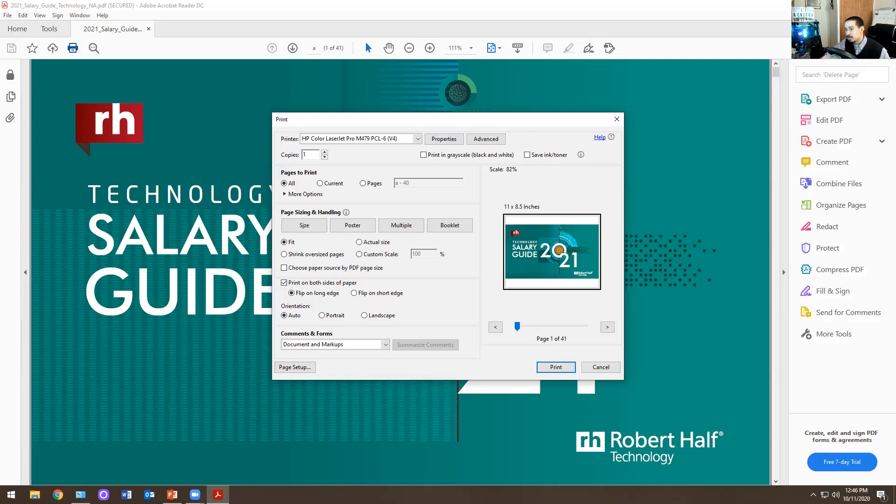
- Switch to Devices and Printers, and compare the HP printer's Duplex Unit setting with the PDF's print settings
click(80, 495)
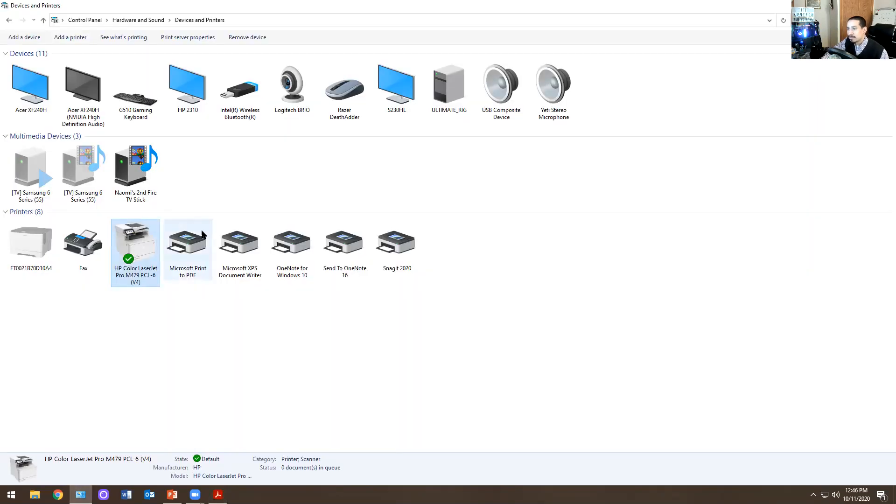
double_click(278, 9)
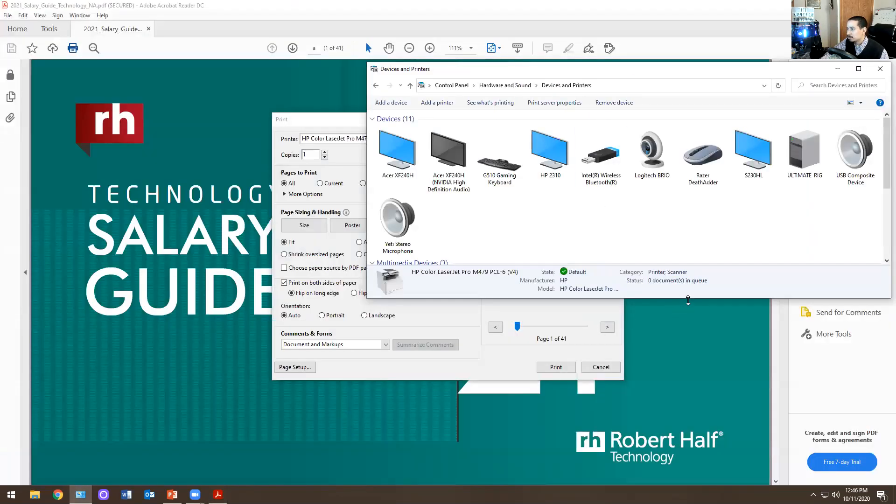
drag(688, 300, 689, 455)
right_click(487, 372)
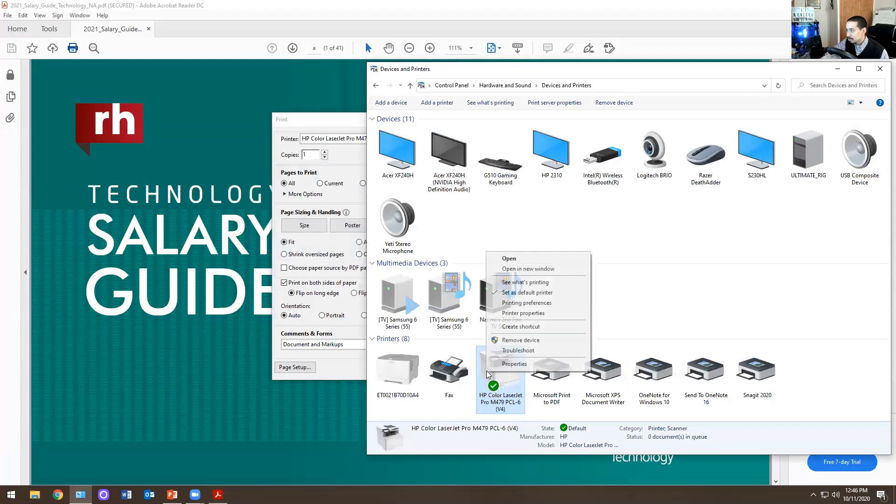
click(528, 320)
click(712, 265)
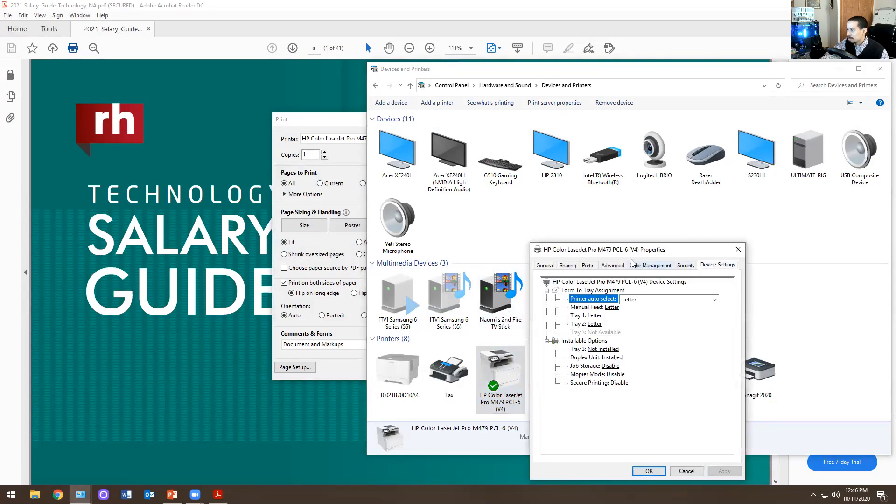
drag(617, 249, 281, 170)
click(271, 280)
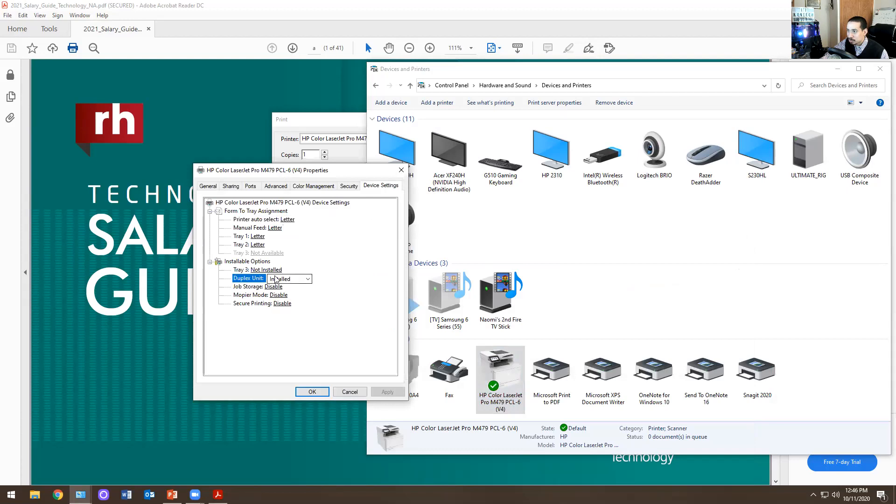
click(401, 170)
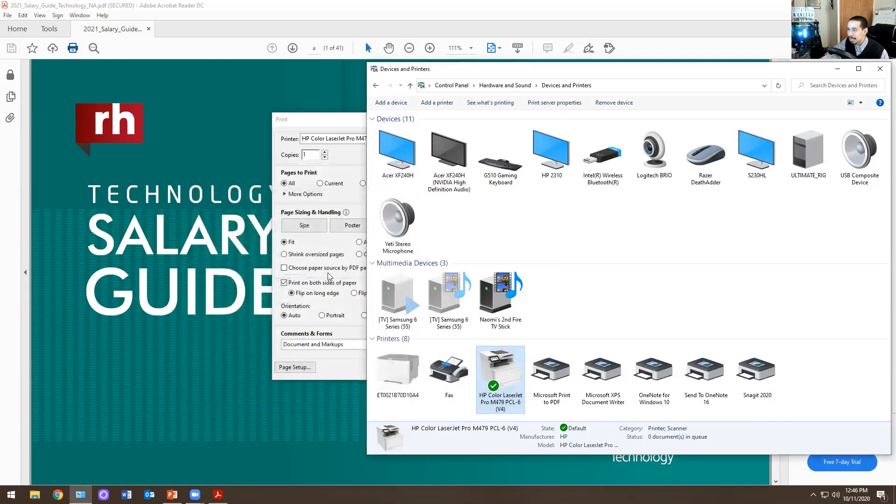
- Return to the PDF's print settings with page sizing on Fit, and examine the HP printer's printing shortcuts
click(316, 255)
click(292, 243)
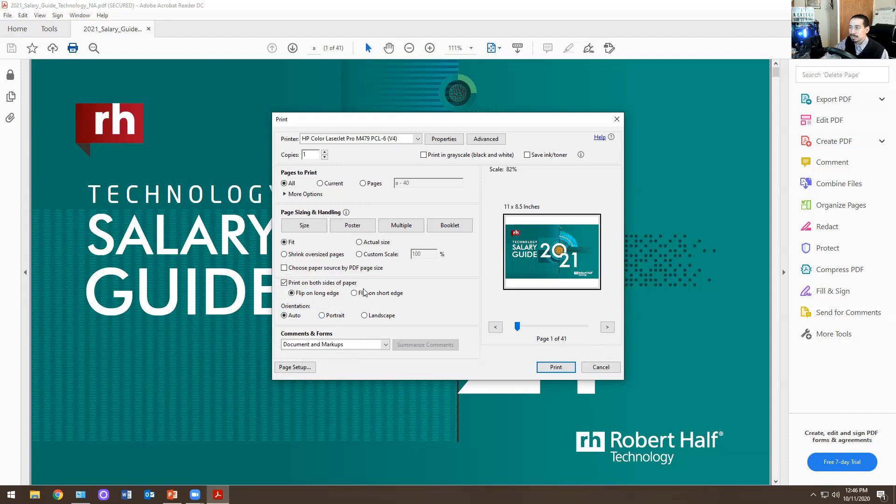
click(444, 143)
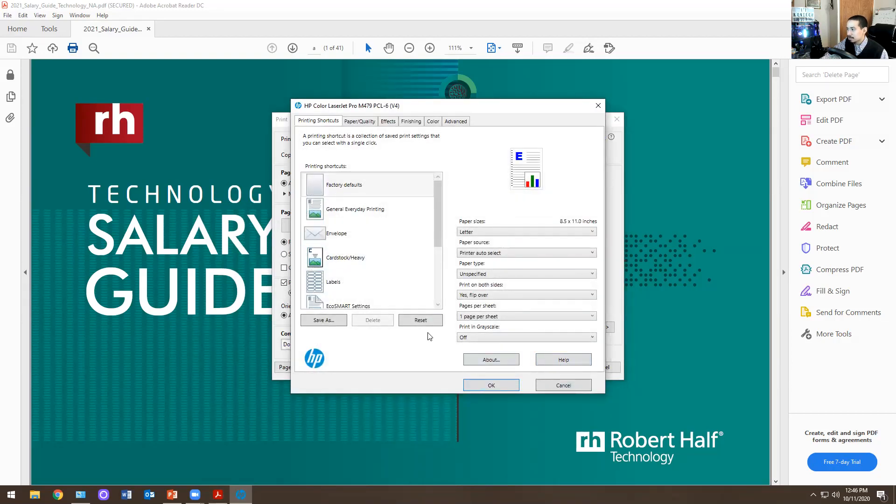
click(598, 107)
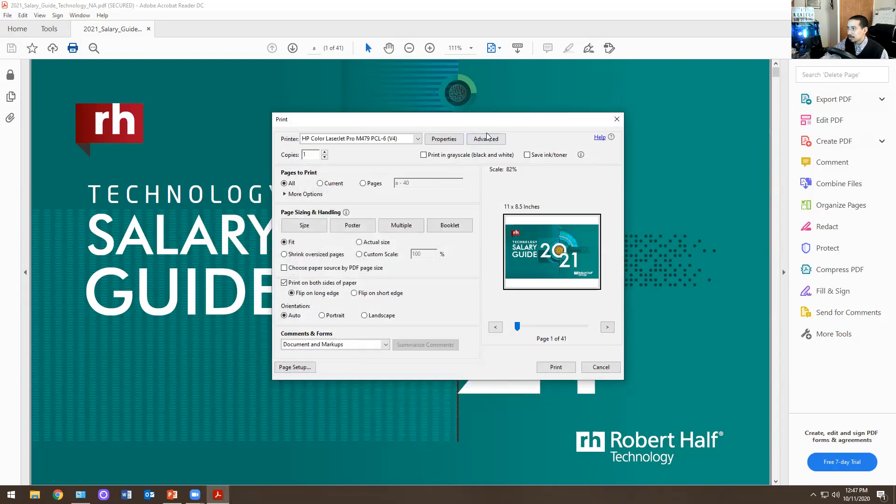
- Enable Print As Image in the PDF's advanced print setup
click(475, 140)
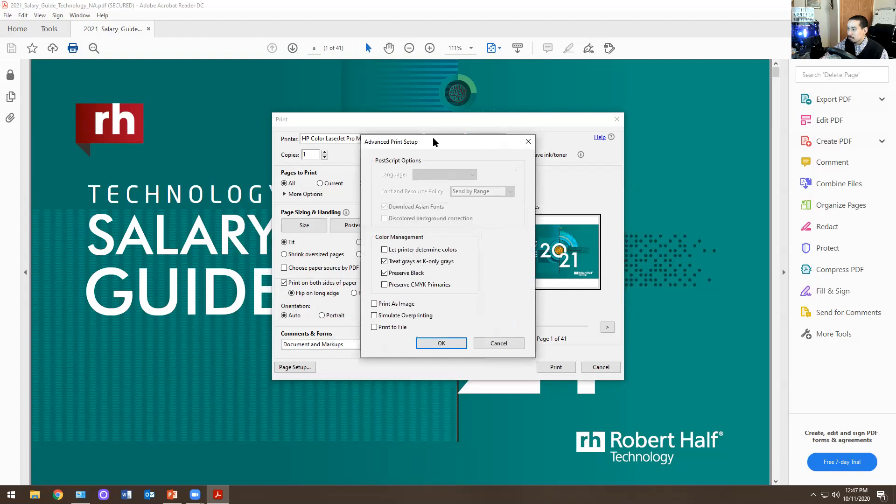
drag(433, 142, 478, 123)
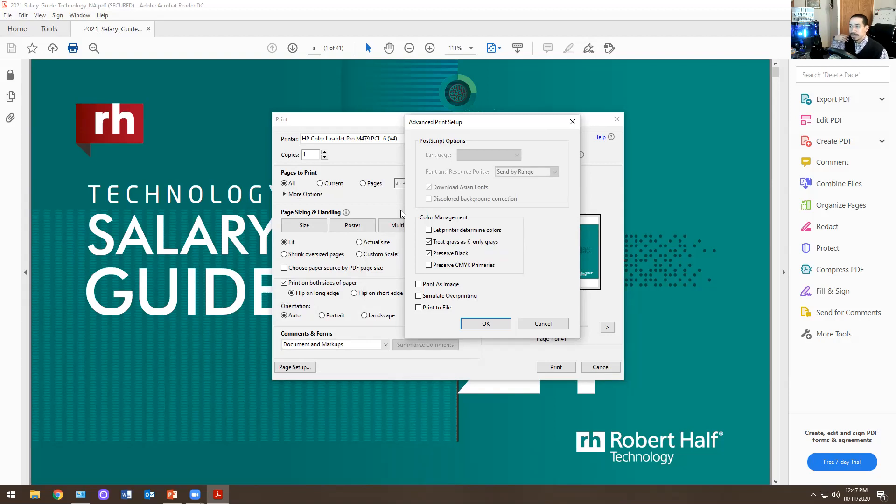
click(419, 284)
click(486, 324)
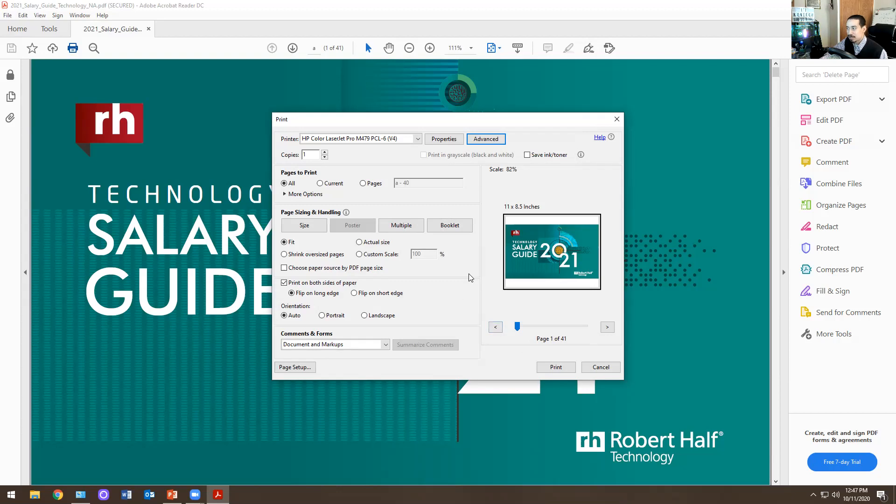
- Try clearing Print As Image in the advanced print setup, and cancel the setup
click(496, 140)
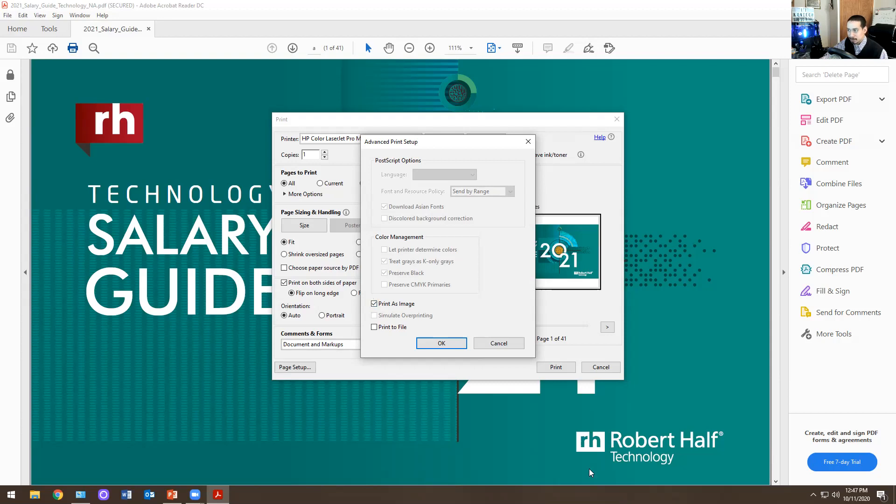
click(393, 304)
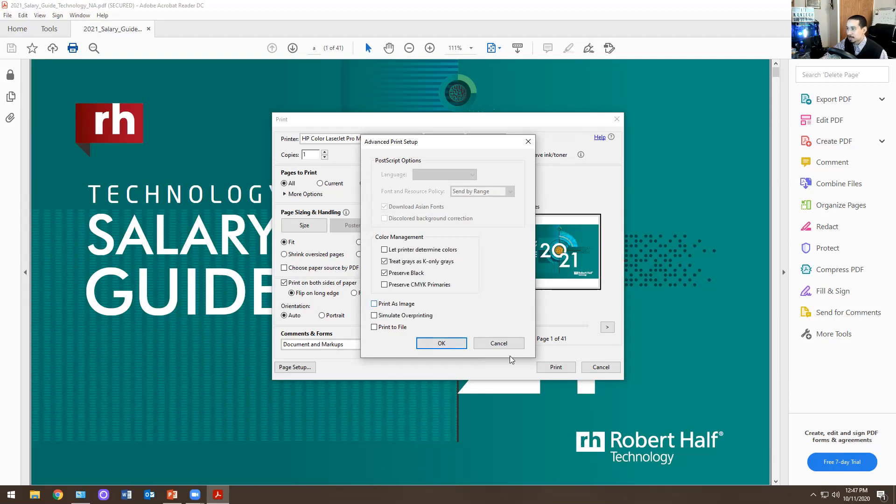
click(504, 344)
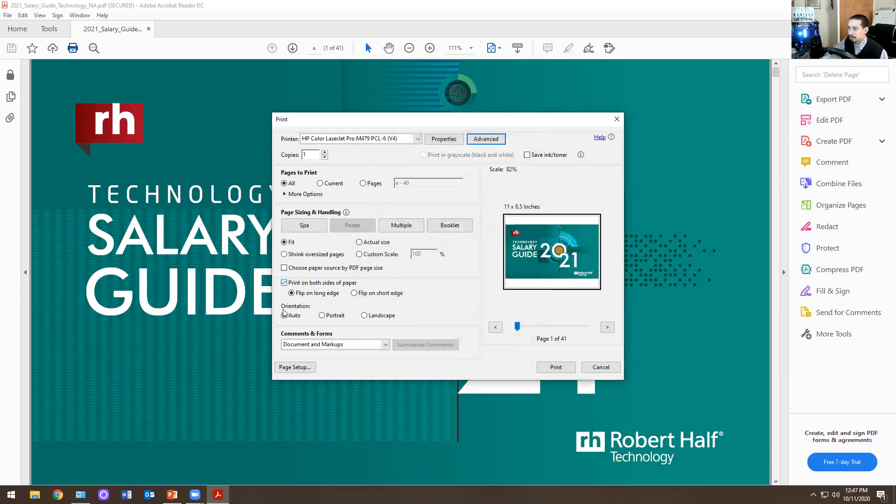
- Dismiss the print settings without printing, and close Acrobat Reader and the Devices and Printers window
click(284, 283)
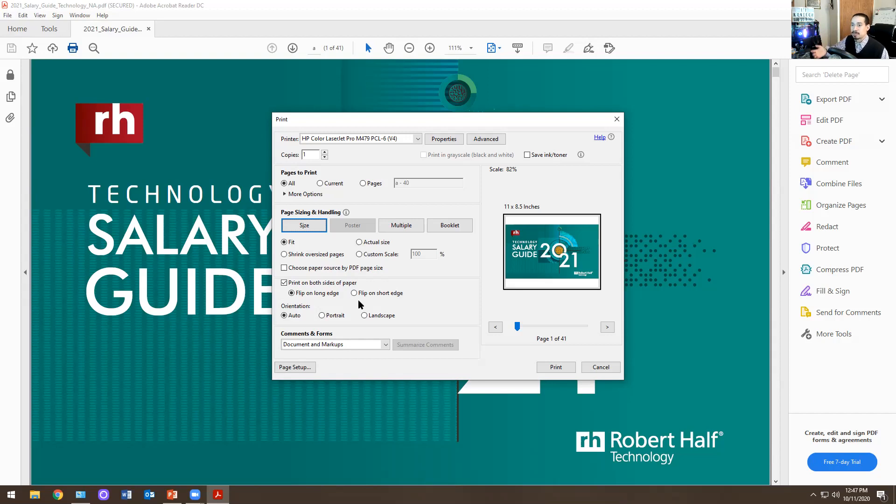
click(616, 120)
click(885, 6)
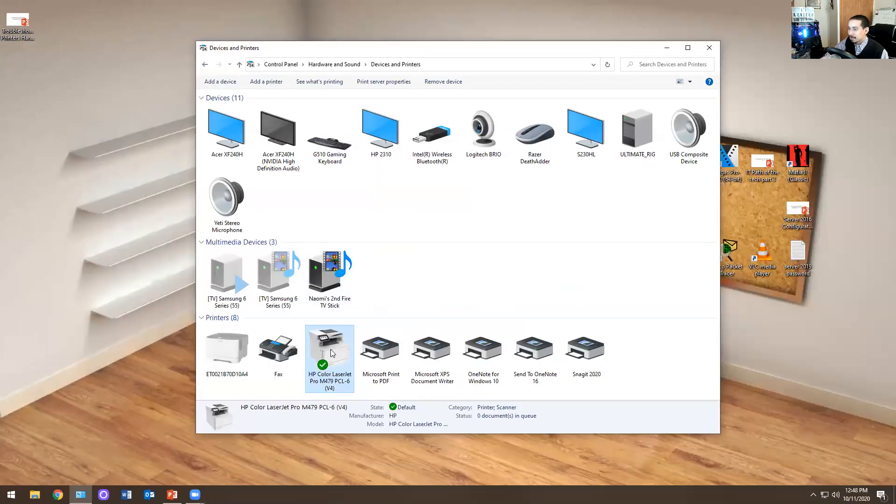
click(708, 48)
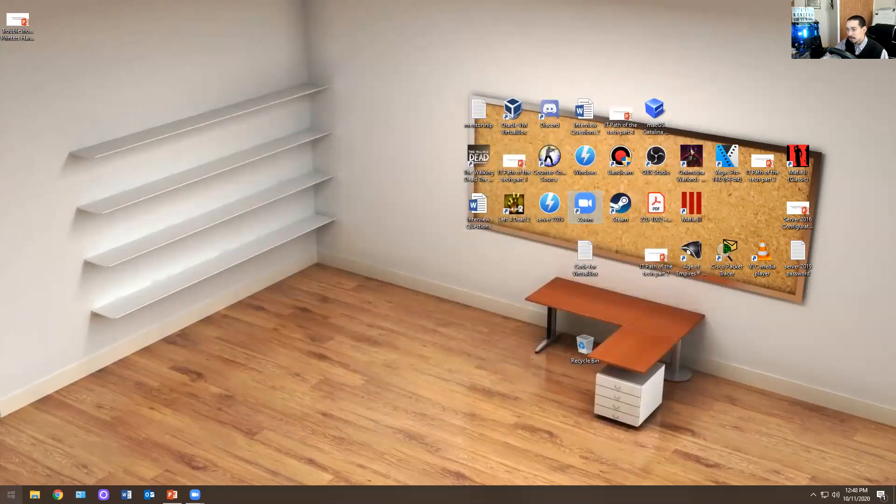
- Search for Print Management, run it as administrator, and reposition its window on the desktop
click(11, 494)
text(print man)
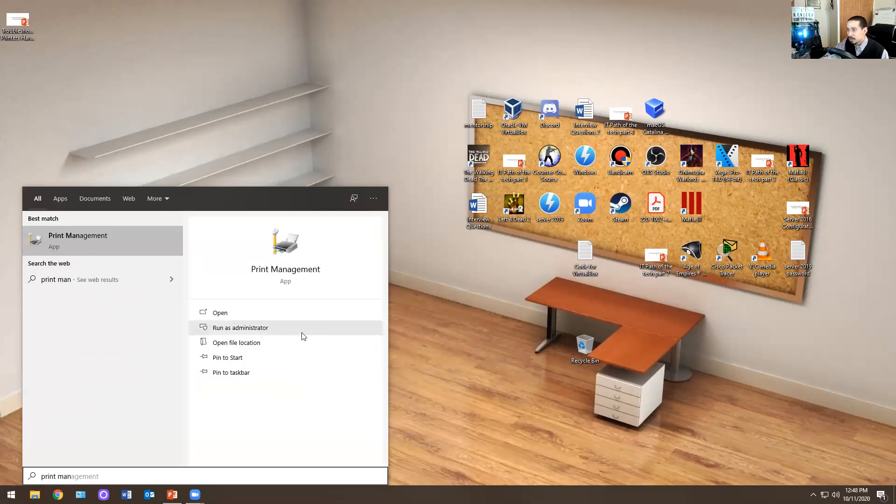
click(276, 327)
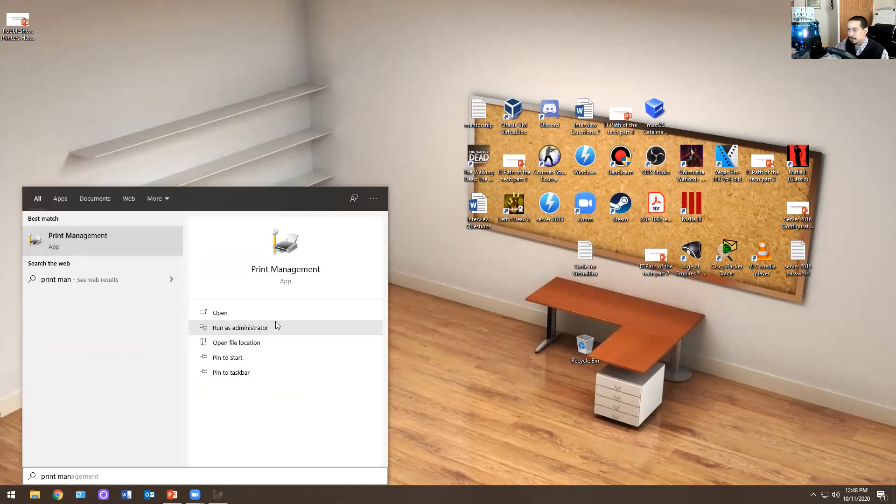
drag(372, 89, 552, 102)
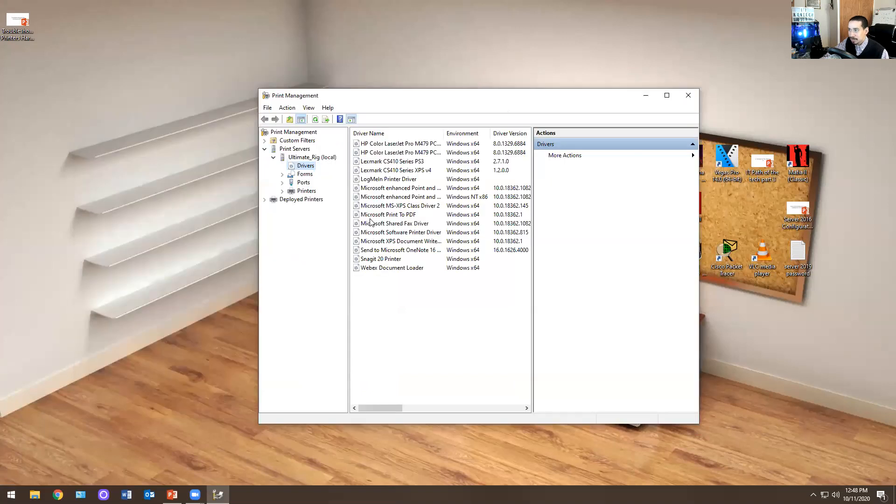
- View the management options available for the LogMeIn Printer Driver, and dismiss them without applying any
click(386, 179)
right_click(386, 179)
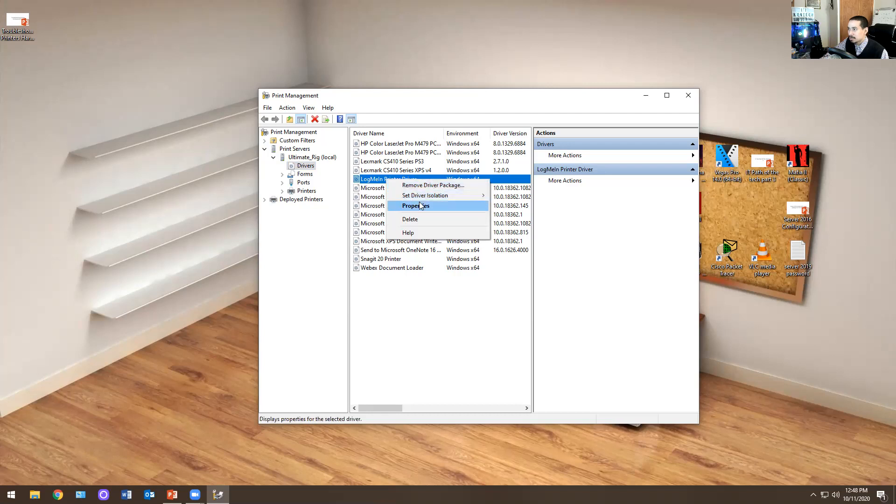
click(396, 359)
click(396, 358)
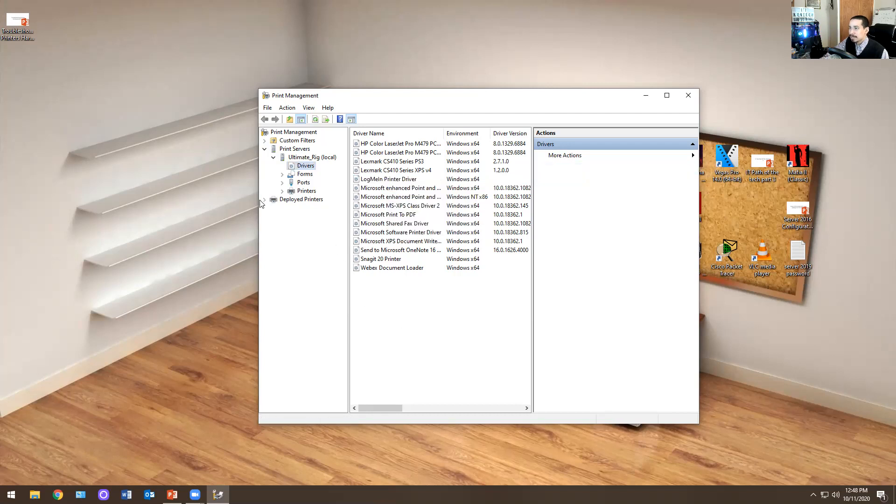
- Start adding a network printer from the local print server's Printers node to view the installation methods
click(290, 201)
click(303, 191)
right_click(301, 191)
click(321, 198)
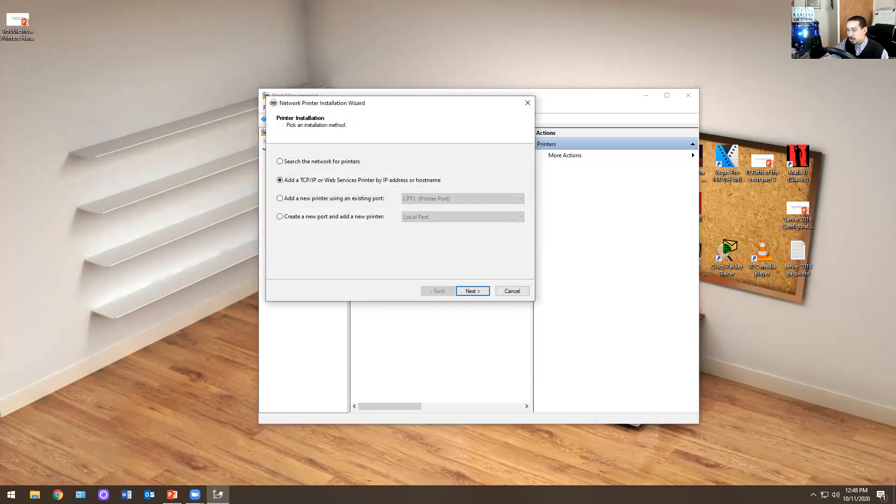
- Switch to Chrome, open google.com and search for "access denied printer add"
click(58, 495)
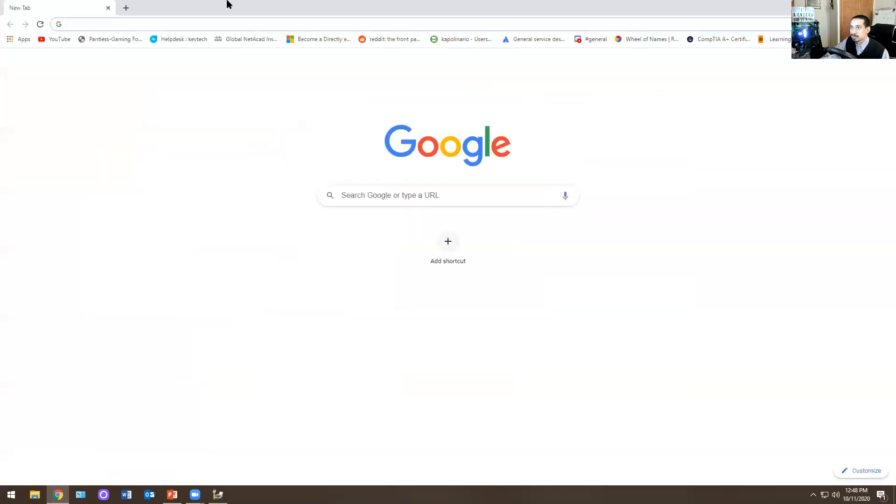
text(google.com)
key(Return)
text(access denied )
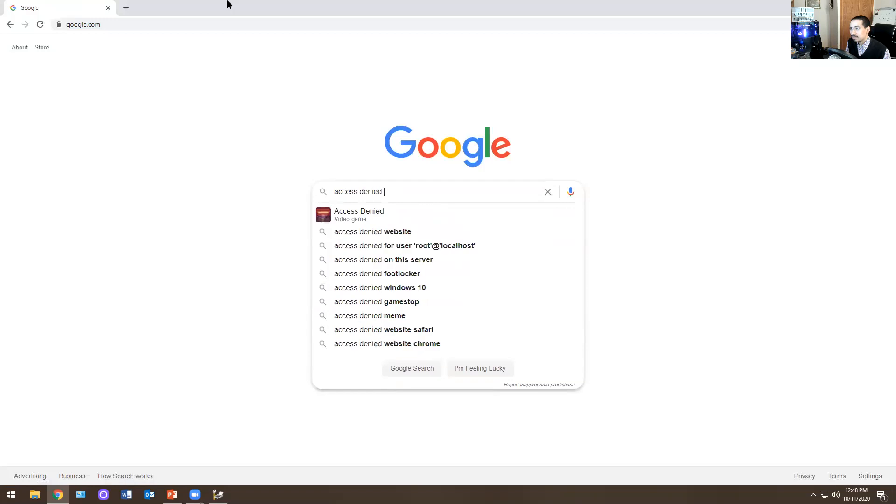
text(printe)
key(Down)
key(Down)
key(Return)
text(r add)
key(Return)
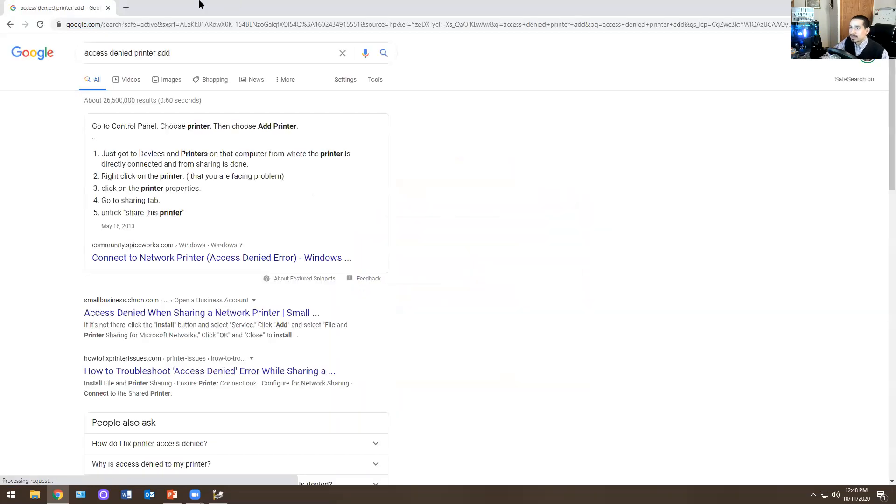
- Examine several image results of printer access denied errors, and close the browser
click(169, 80)
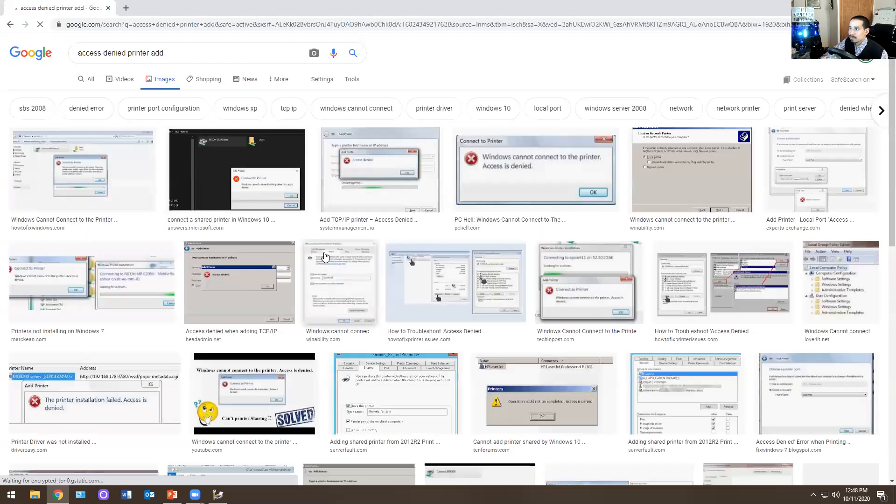
click(489, 176)
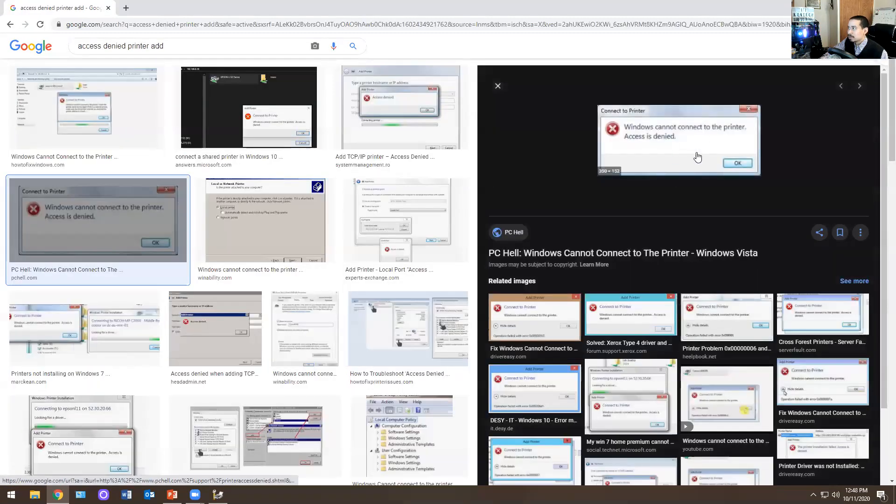
click(366, 137)
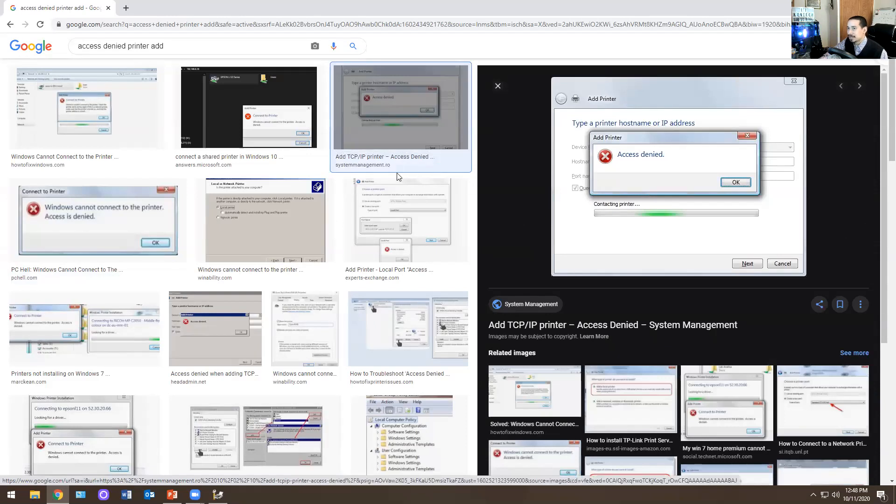
click(136, 201)
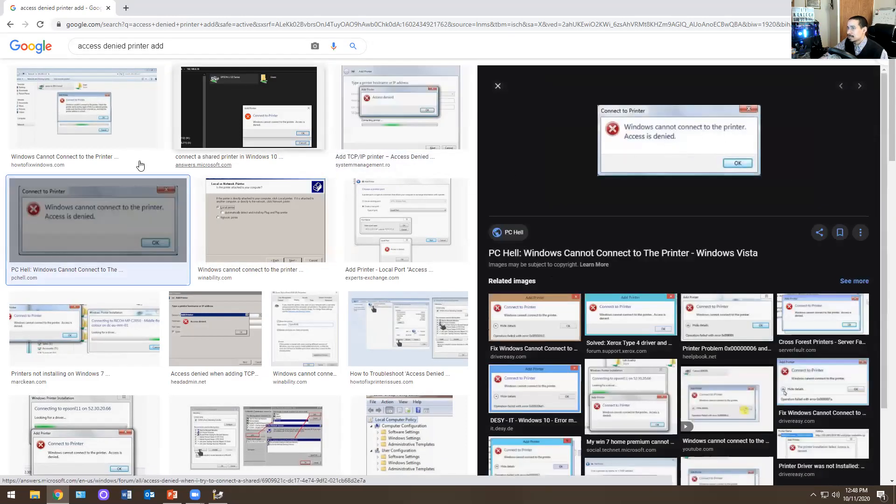
click(216, 329)
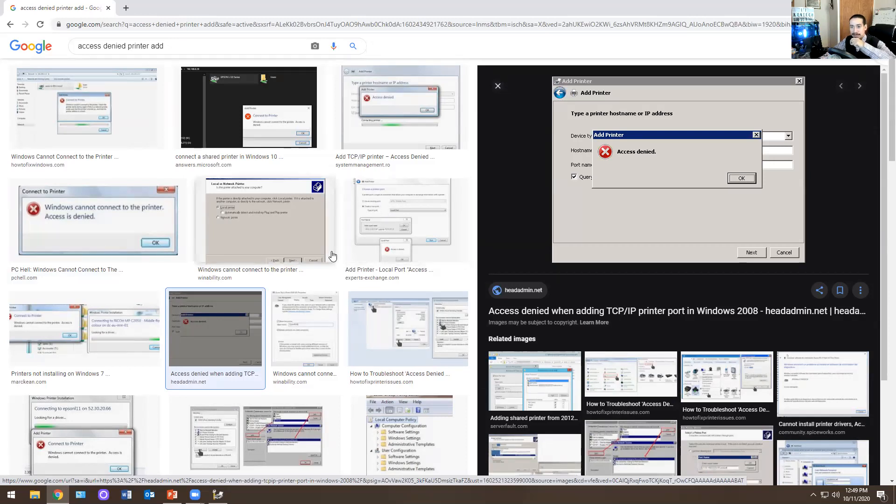
click(885, 6)
- Proceed to the printer address page of the installation wizard, cancel it without adding a printer, and close Print Management
click(336, 198)
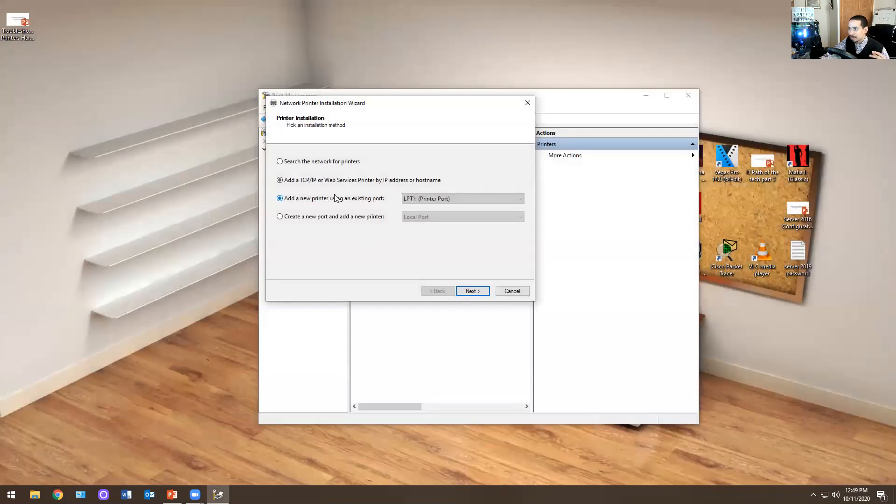
click(471, 291)
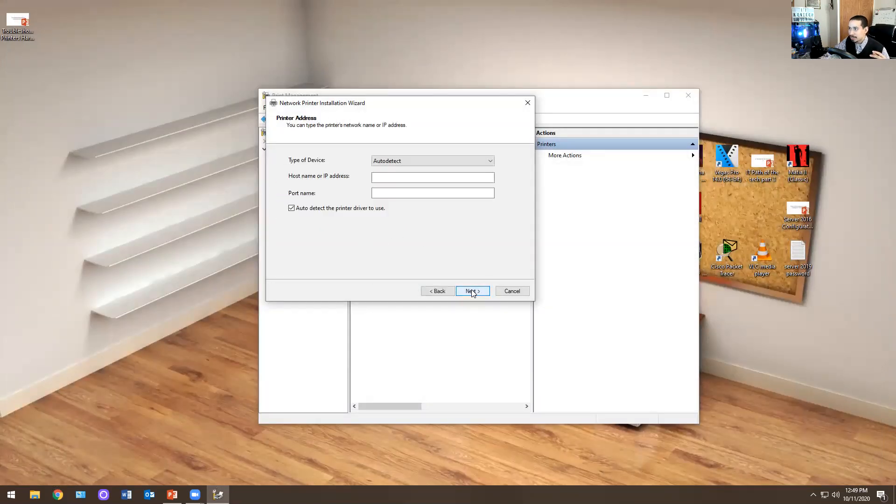
click(512, 291)
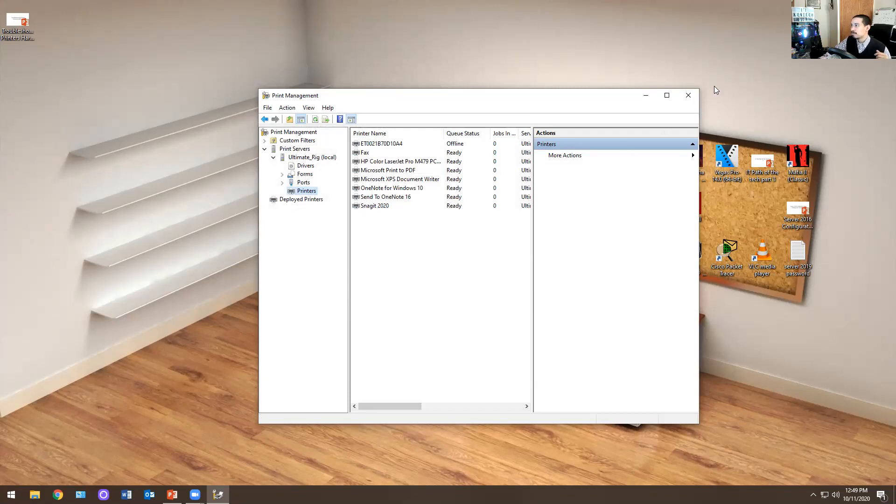
click(692, 98)
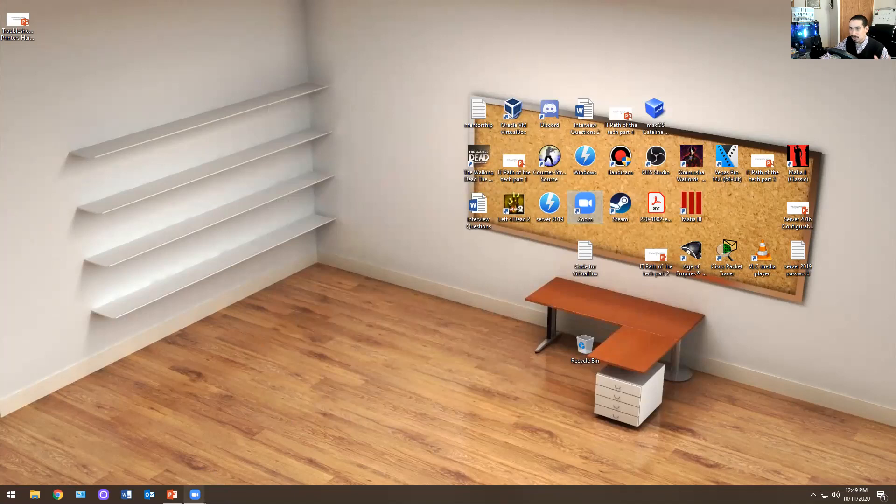
mouse_move(195, 495)
click(219, 470)
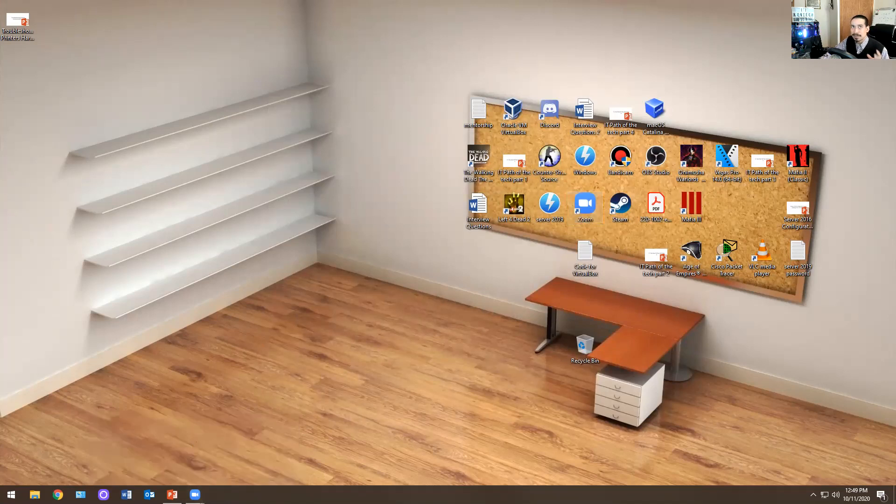